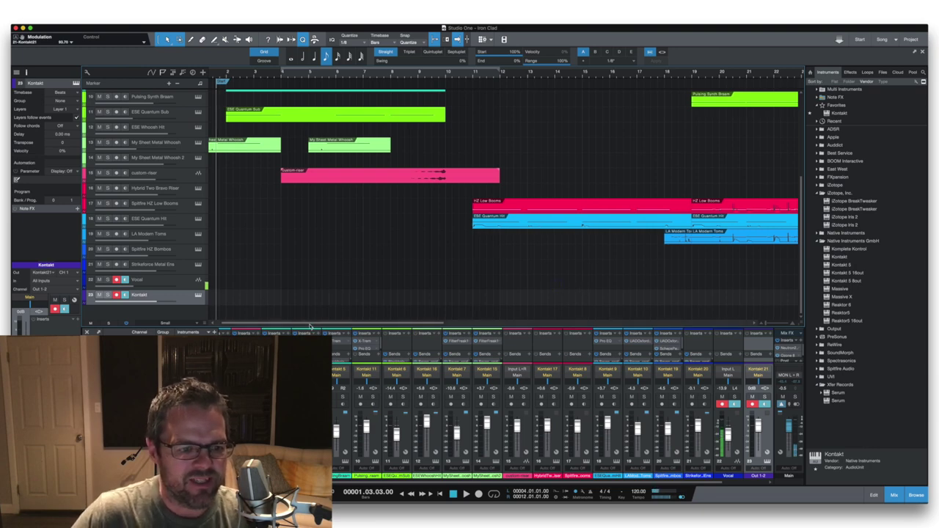
- Open track 23's Trailer Braams Kontakt instrument and trigger the top-left SYNTH pad
left_click(197, 296)
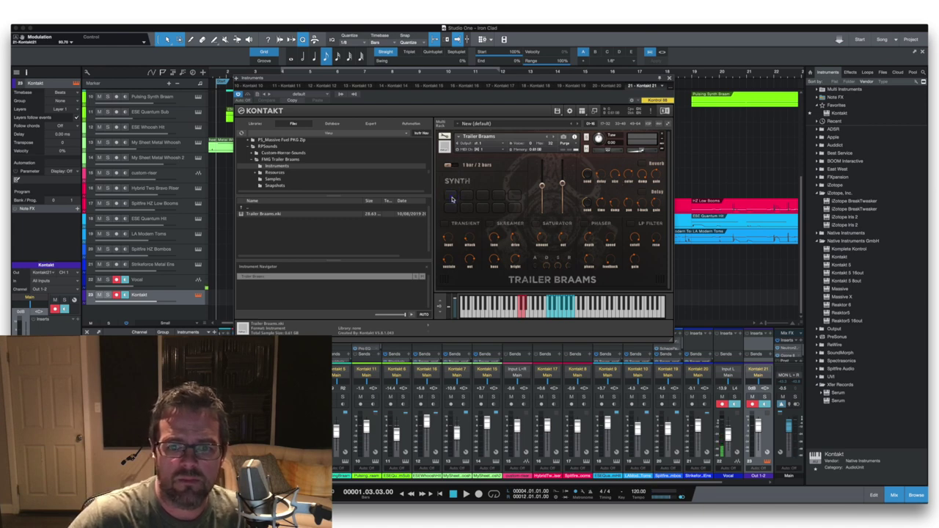
left_click(452, 200)
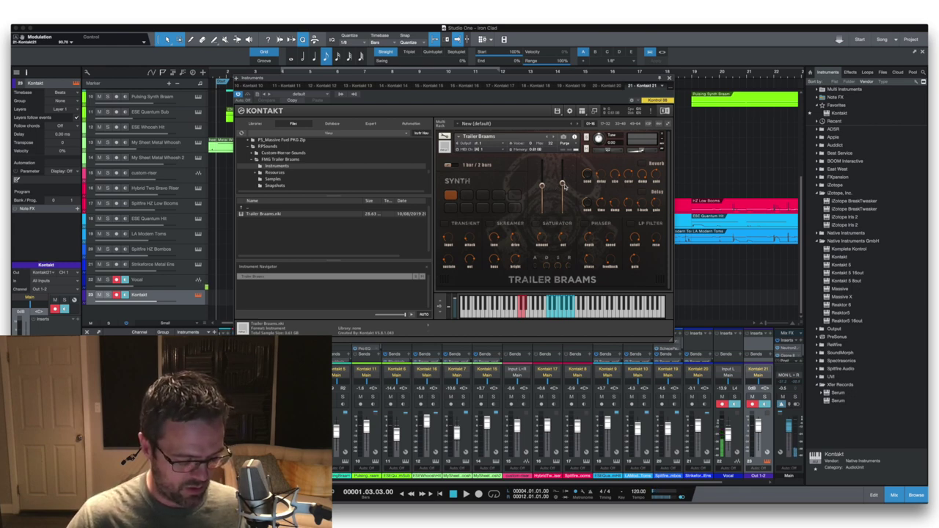
- Audition the two SYNTH faders by pulling each down, ending with both raised near full
left_click_drag(564, 186, 562, 213)
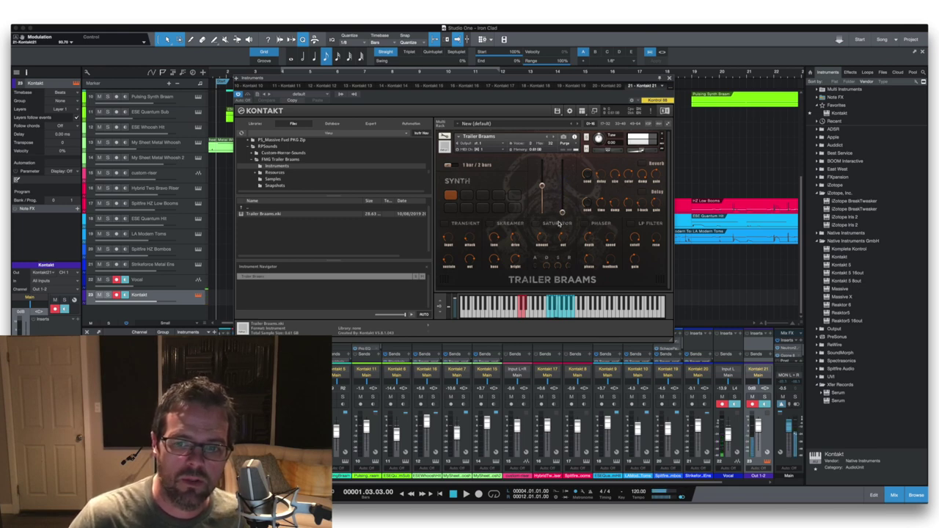
left_click_drag(544, 188, 562, 180)
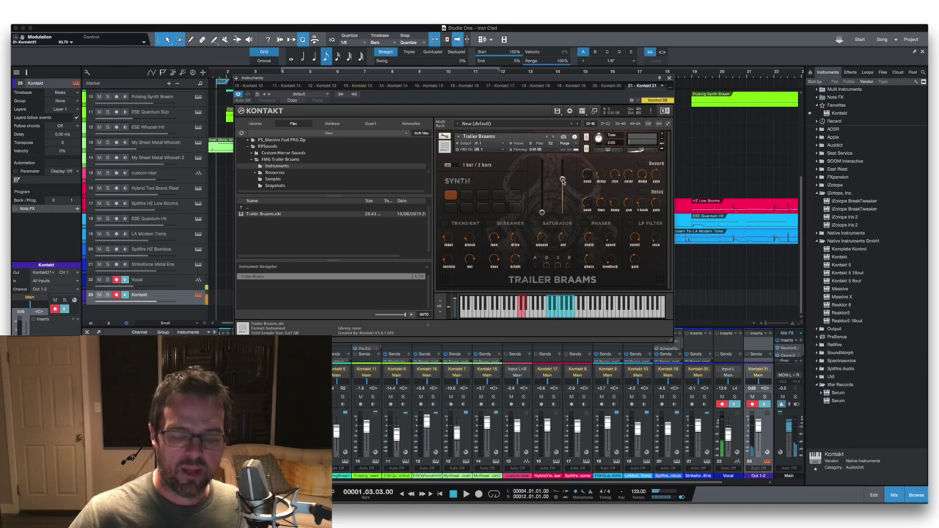
left_click_drag(543, 210, 543, 184)
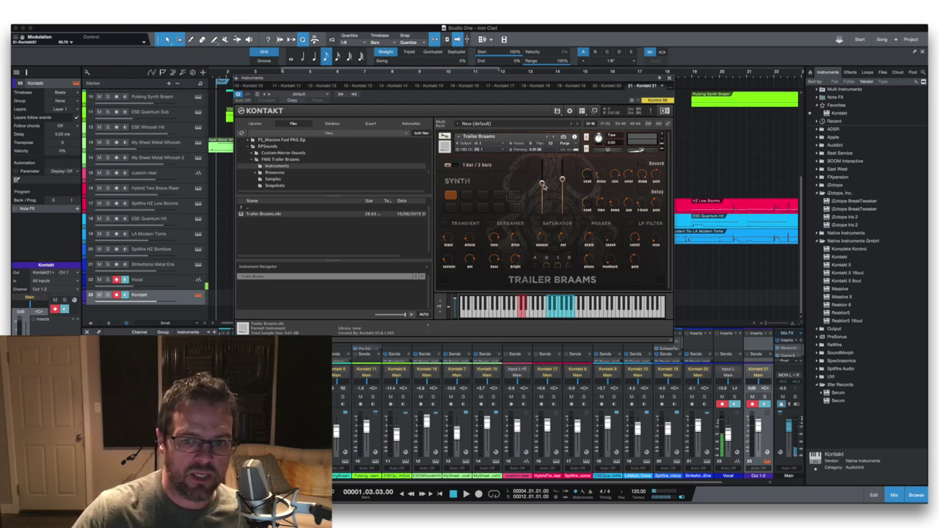
- Switch to another SYNTH pad, lower its synth levels, then bring the level back up
left_click(499, 211)
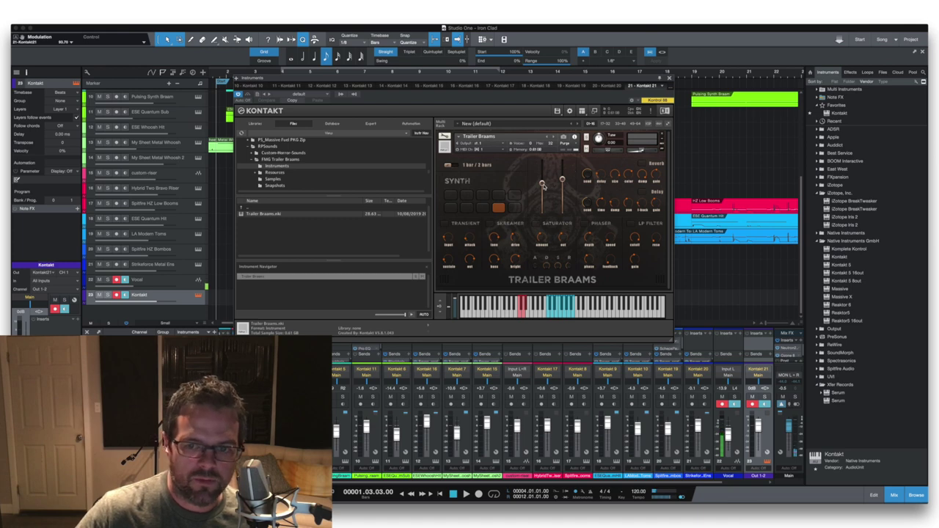
left_click_drag(543, 185, 543, 221)
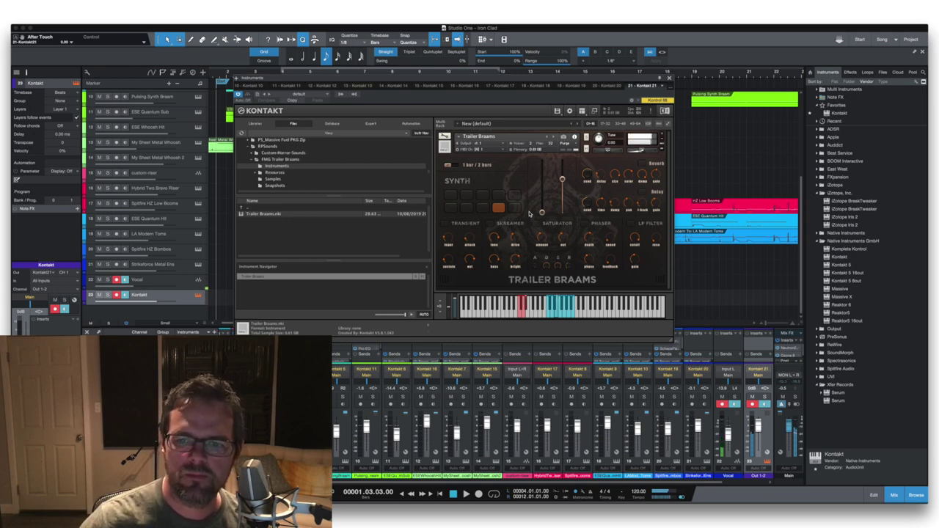
left_click_drag(563, 181, 544, 184)
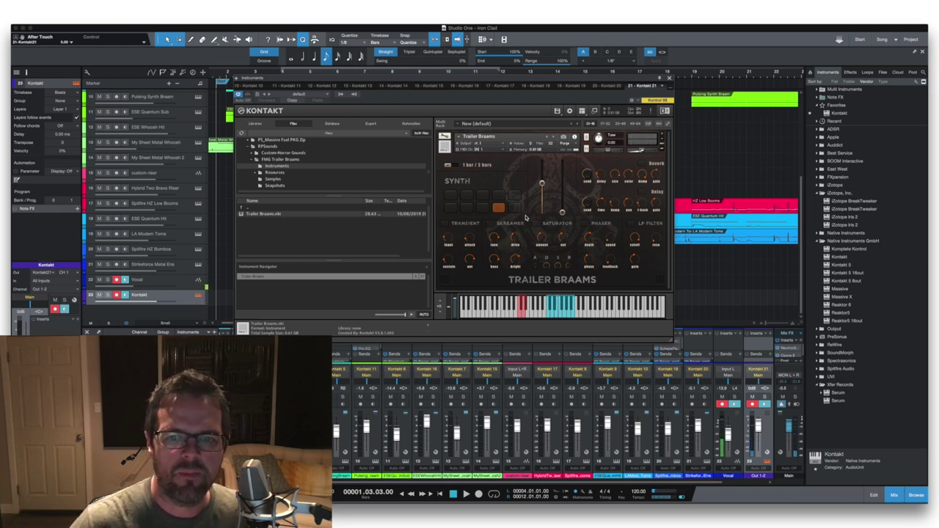
left_click_drag(562, 212, 563, 182)
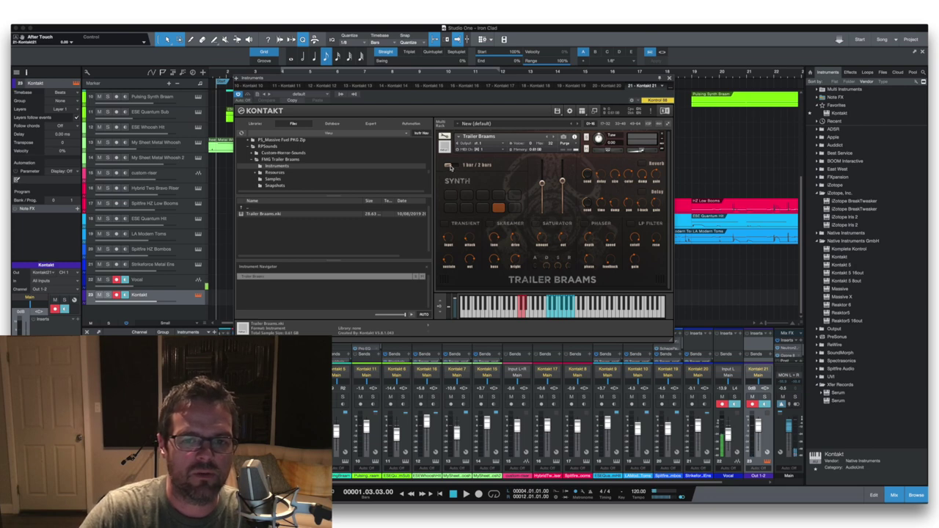
- Check the Learn MIDI CC# Automation option, dismiss it, and pull the second SYNTH fader down
right_click(450, 168)
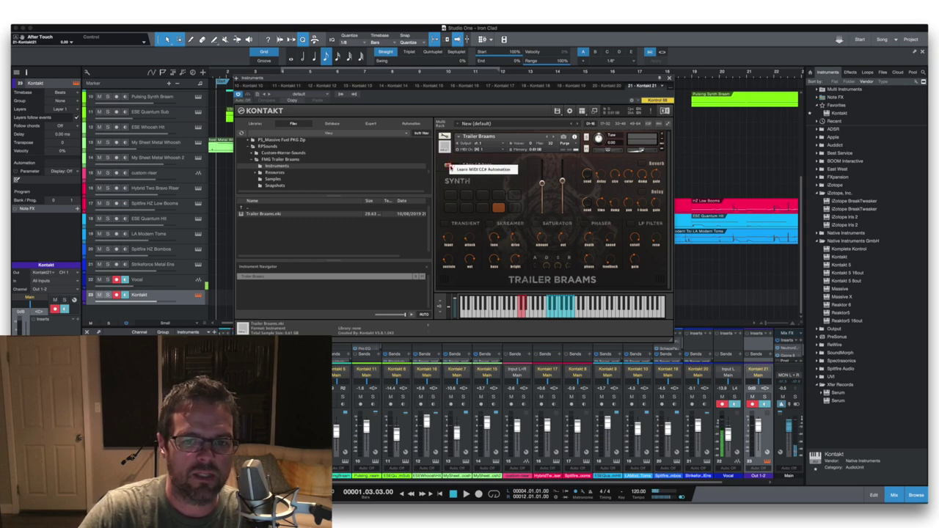
left_click(508, 184)
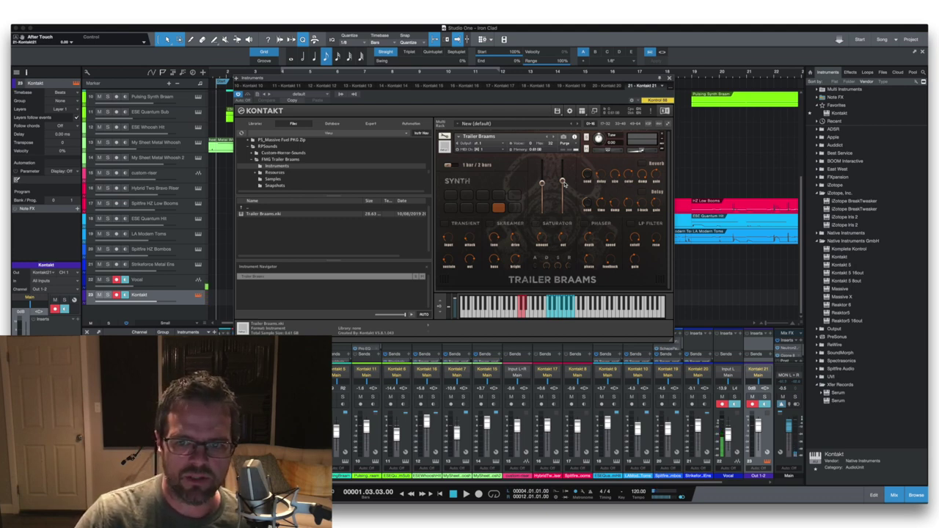
left_click_drag(563, 184, 564, 214)
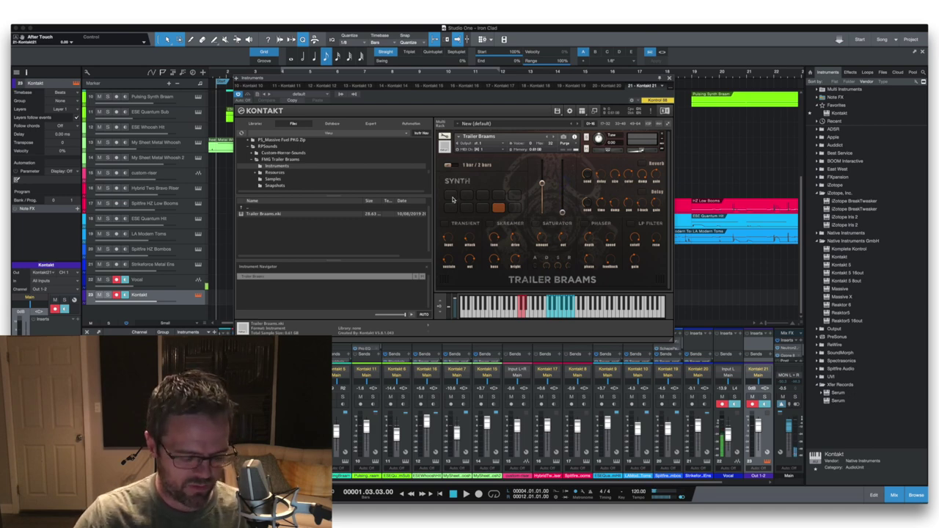
- Step through the five top-row SYNTH pads from left to right
left_click(451, 196)
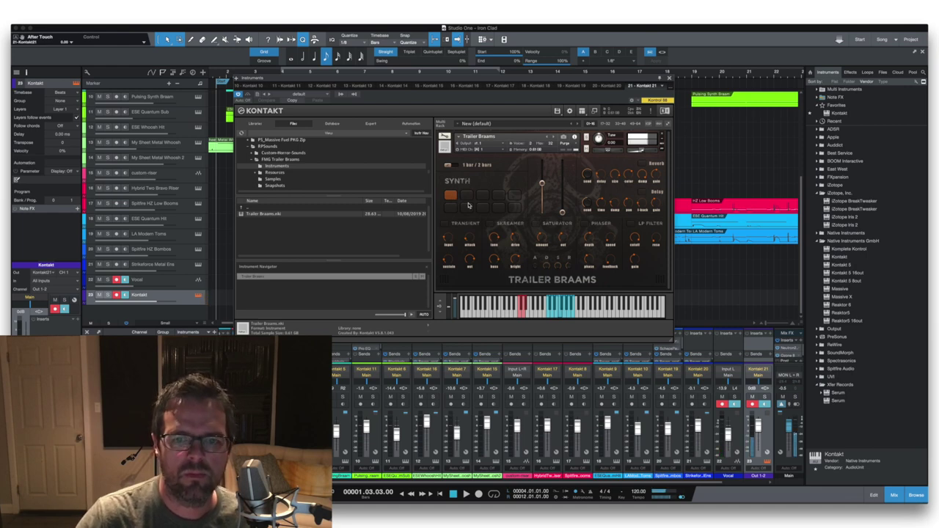
left_click(467, 196)
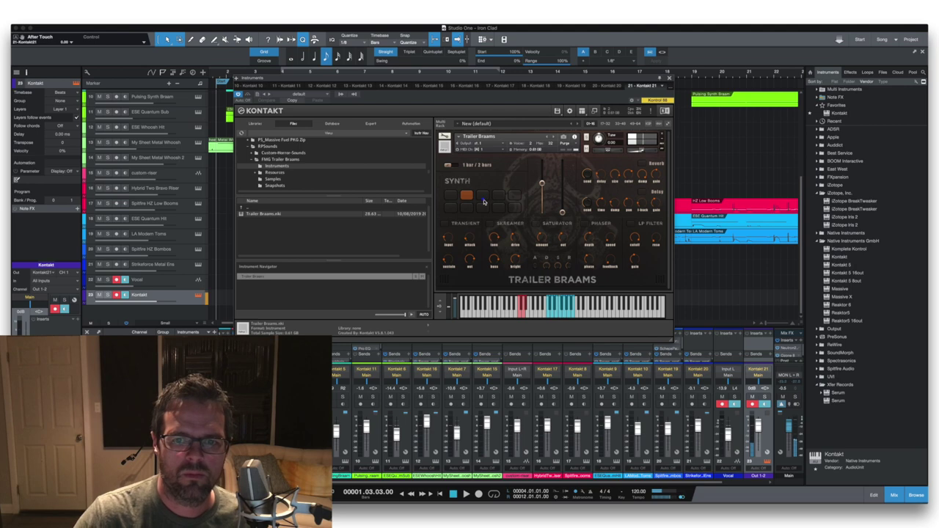
left_click(483, 196)
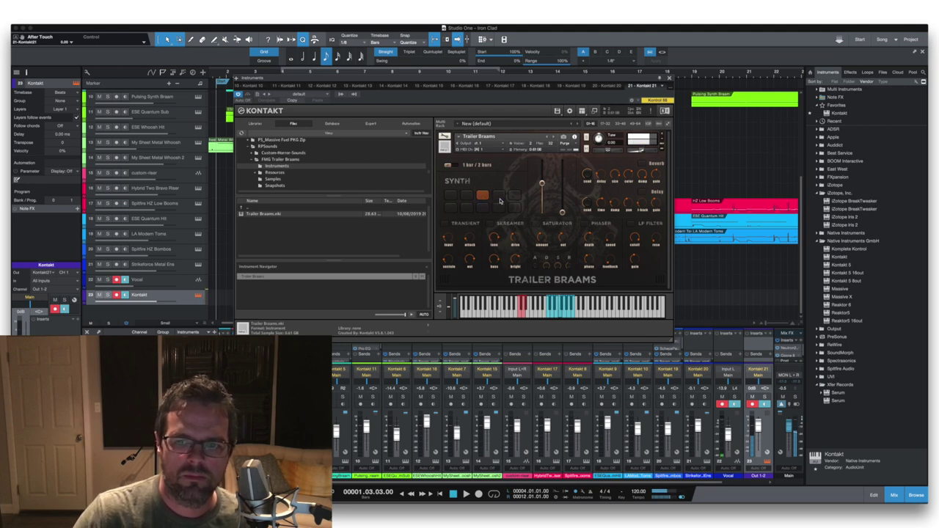
left_click(499, 197)
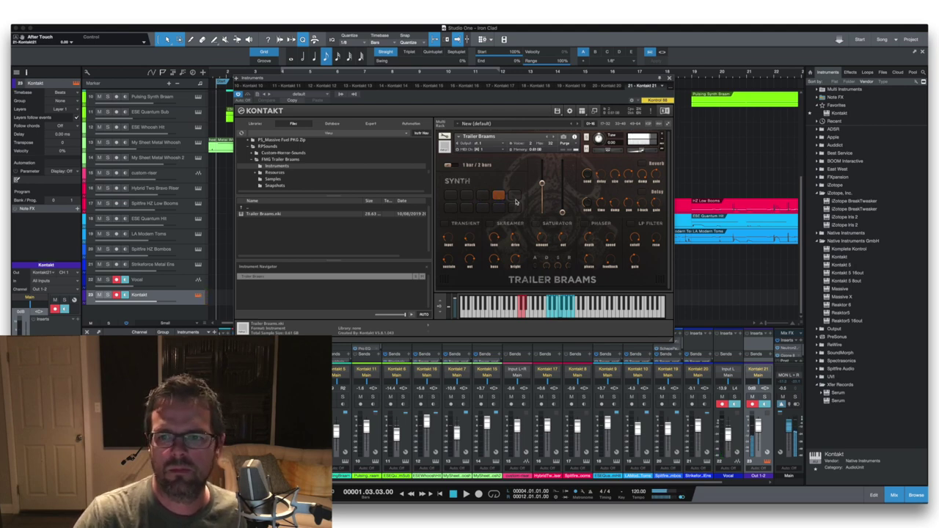
left_click(516, 197)
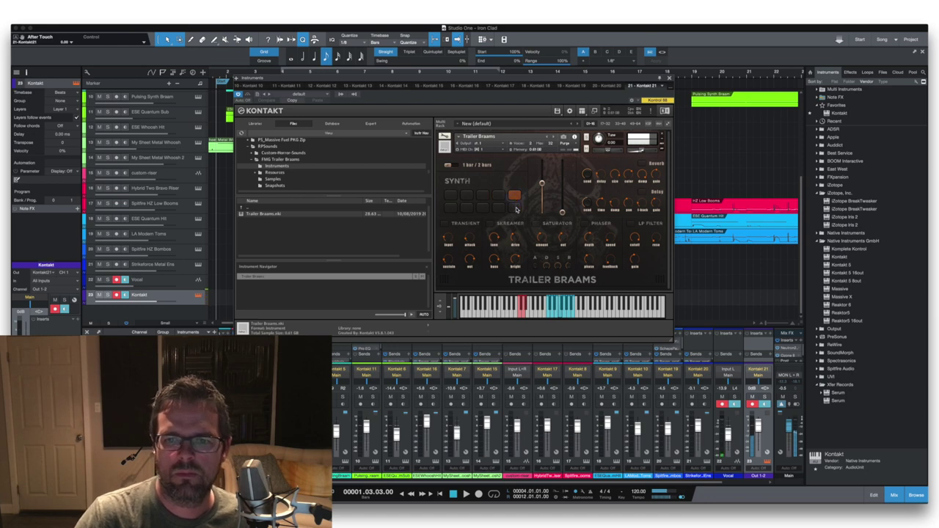
- Step back along the bottom-row pads, re-trigger the first top pad, and close Kontakt
left_click(516, 210)
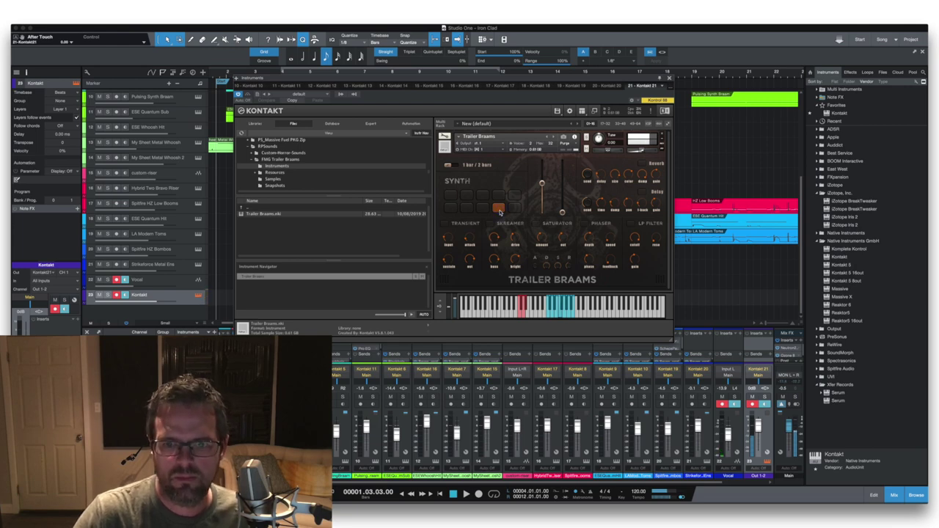
left_click(484, 209)
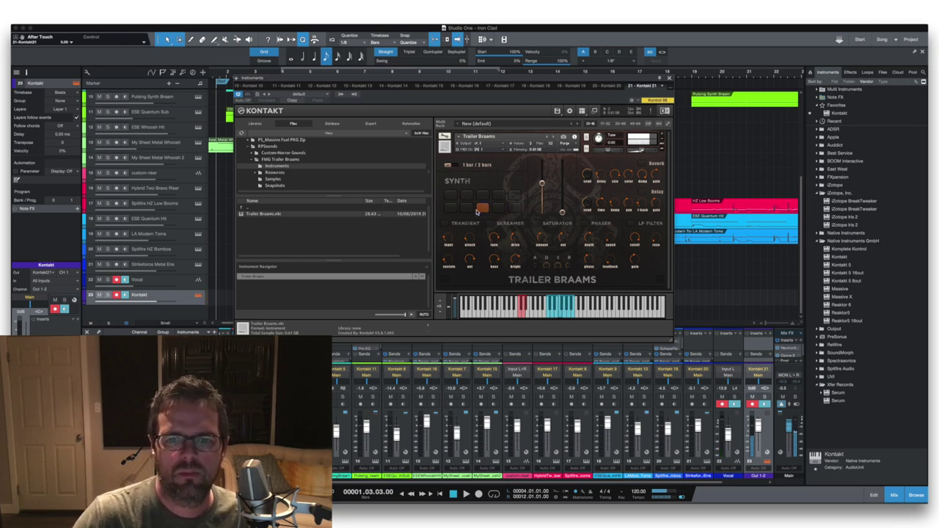
left_click(471, 211)
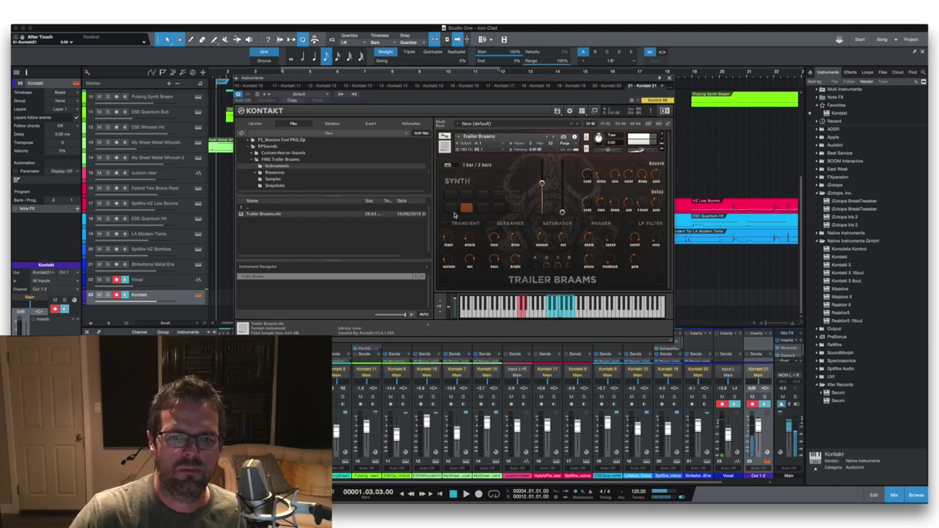
left_click(455, 211)
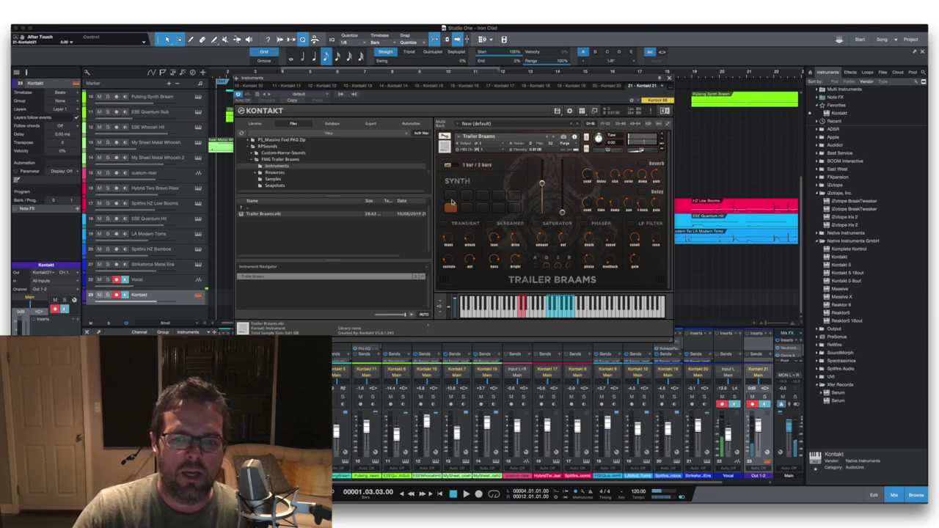
left_click(452, 198)
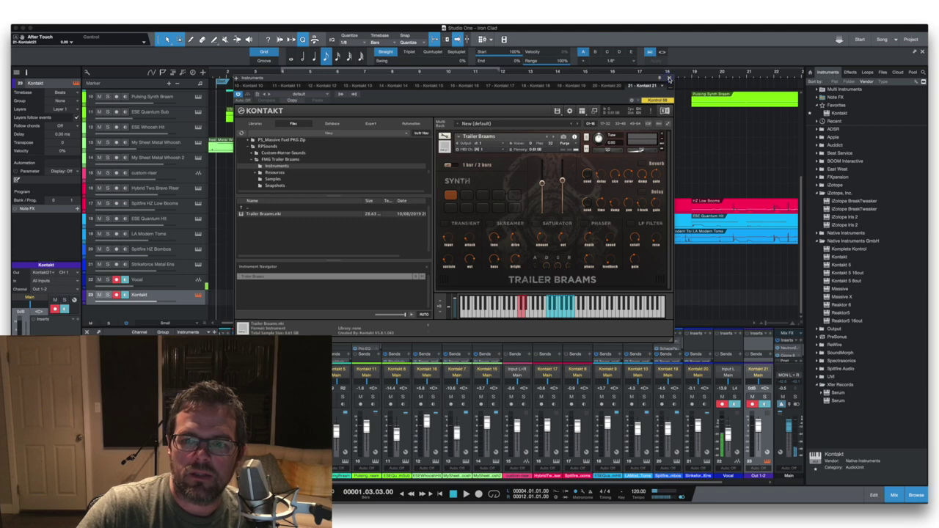
left_click(668, 80)
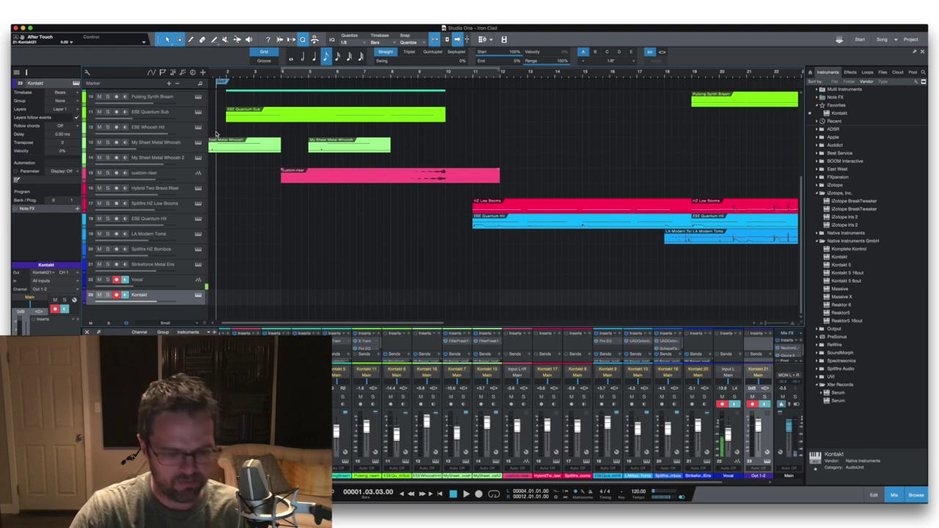
- Play the trailer arrangement with Space and let it run to about bar 37
key("space")
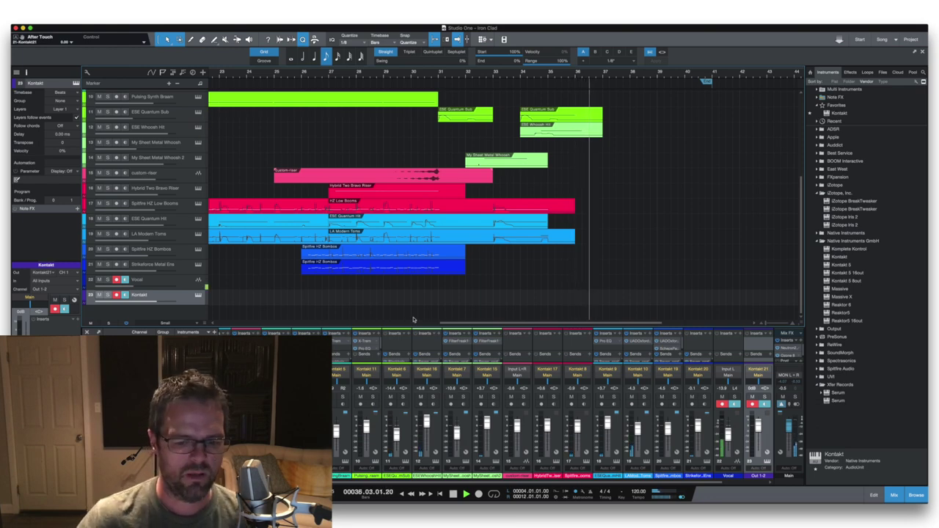
- Stop playback, scroll to the top tracks and arrangement start, and set the playhead to bar 2
key("space")
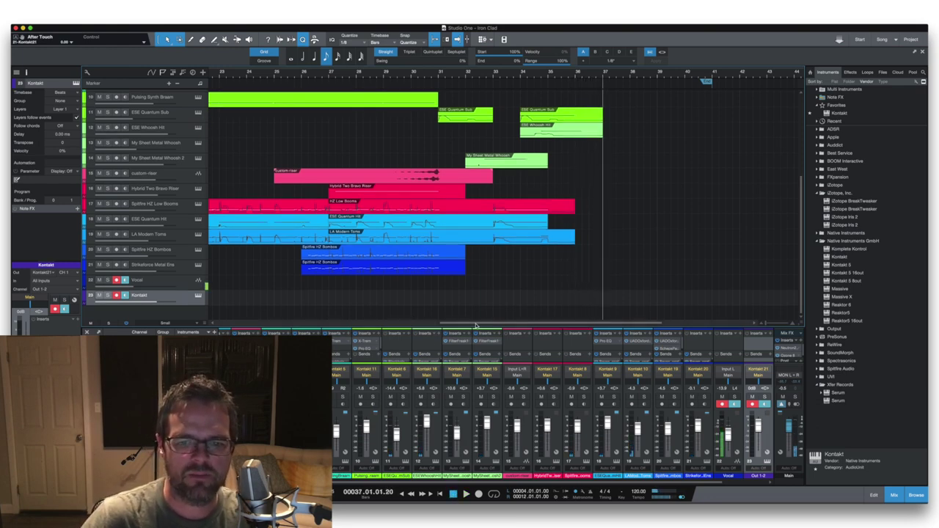
left_click_drag(475, 325, 337, 323)
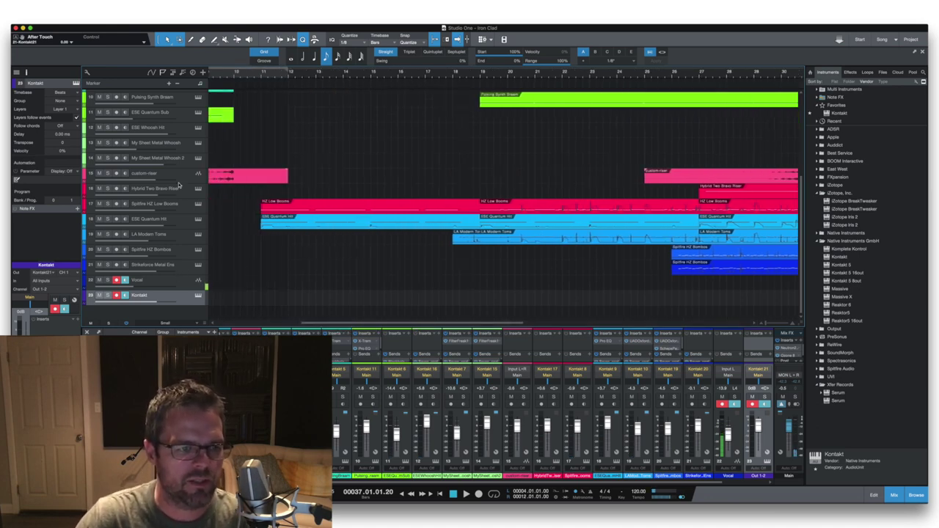
scroll(176, 237, "up", 1)
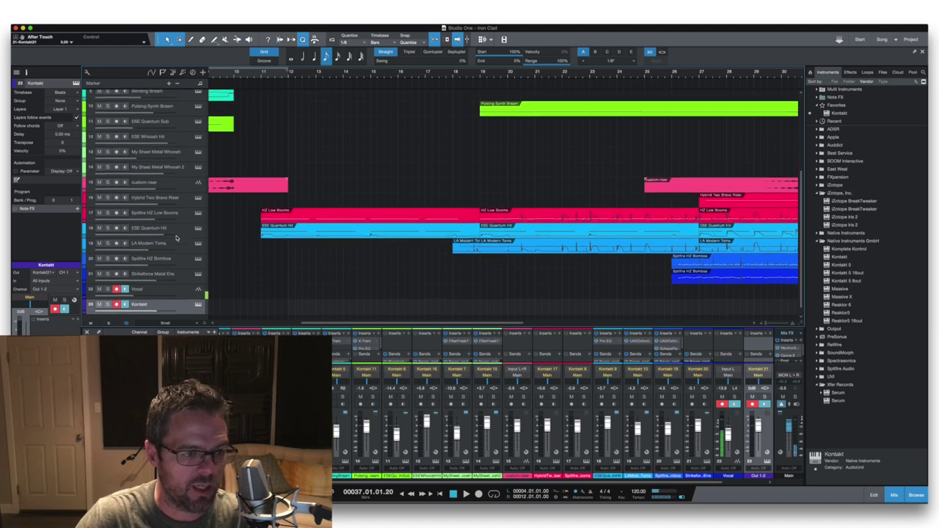
scroll(162, 259, "up", 3)
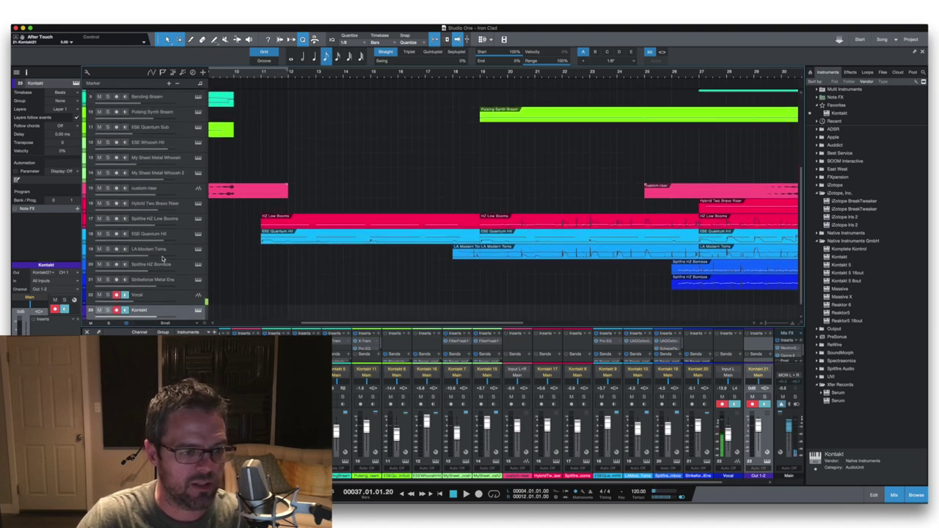
scroll(162, 258, "up", 6)
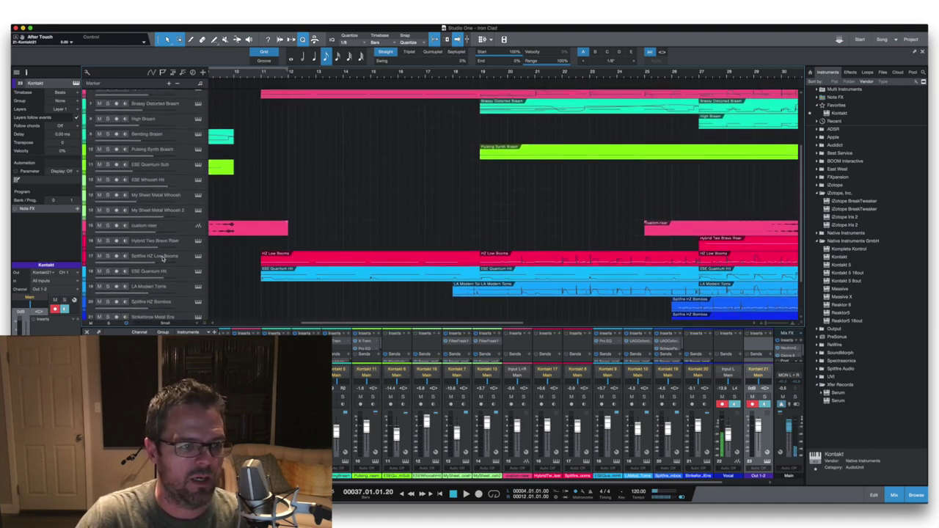
scroll(162, 258, "up", 3)
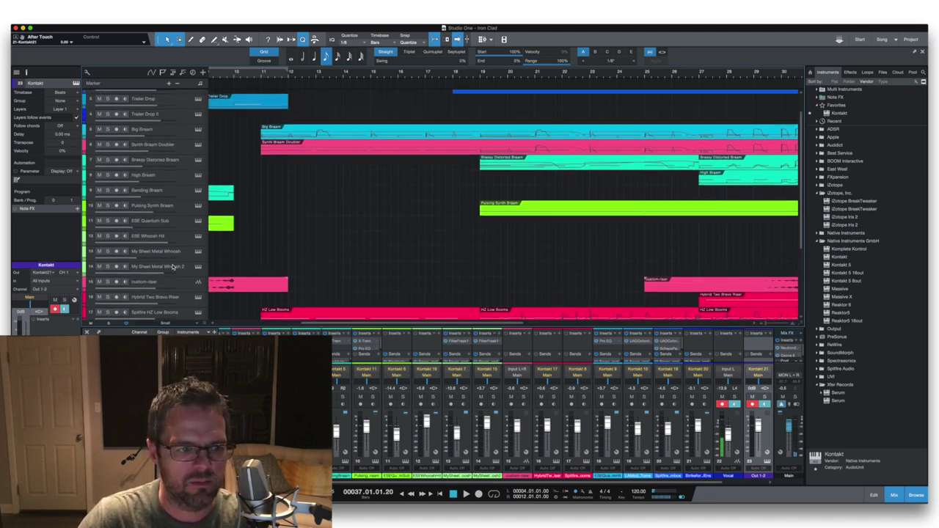
scroll(174, 267, "up", 3)
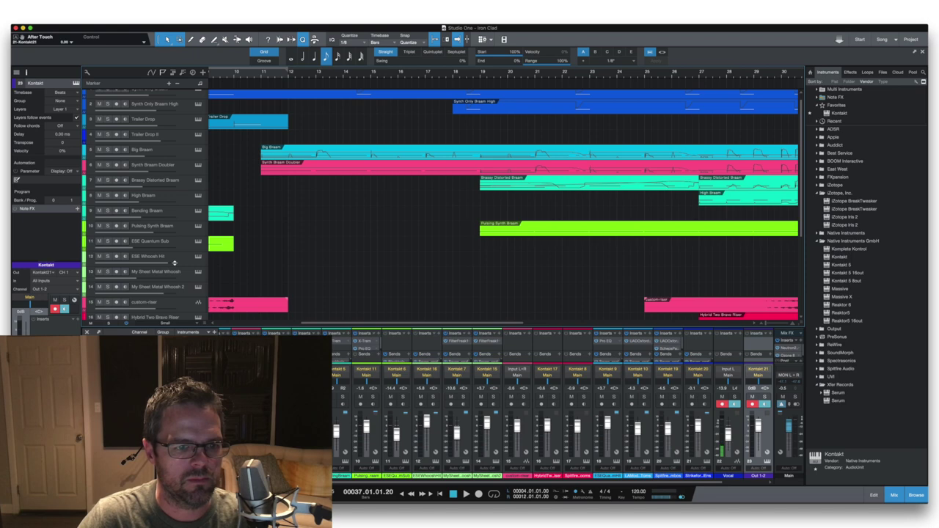
scroll(174, 263, "up", 1)
scroll(174, 262, "up", 1)
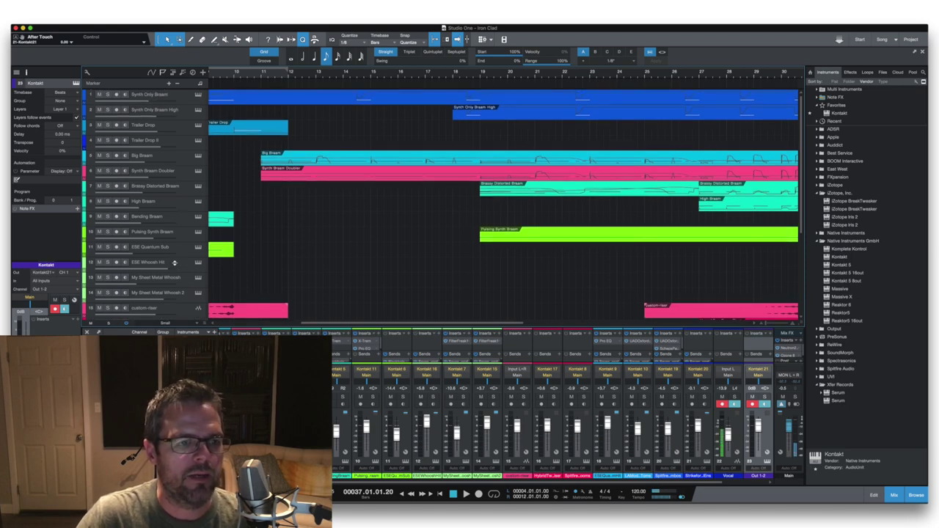
scroll(275, 136, "left", 10)
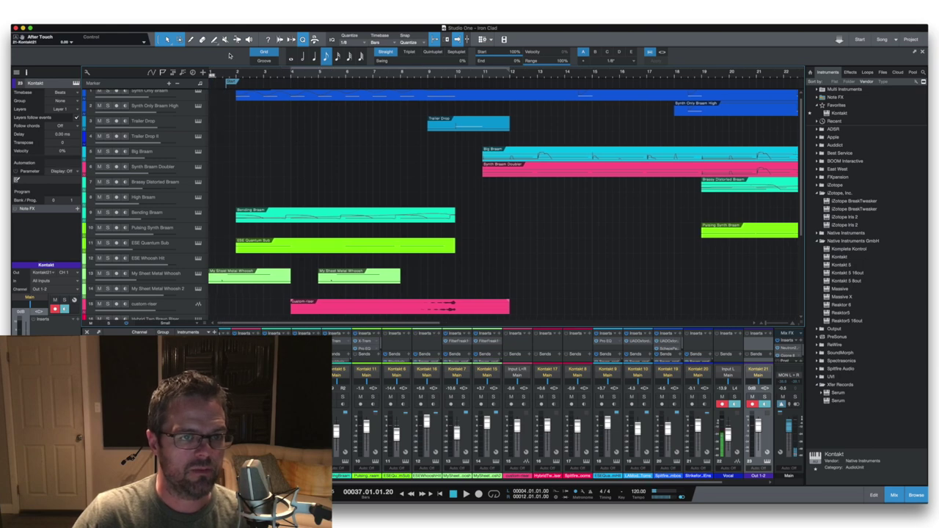
left_click(238, 77)
scroll(185, 100, "up", 1)
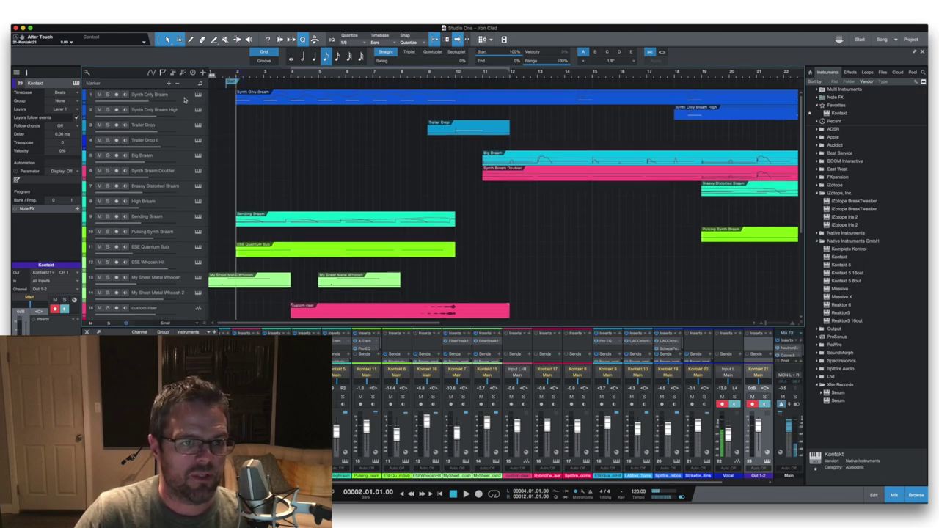
- Solo Synth Only Bream, show its Kontakt instance while playing, jump to bar 18, then close Kontakt
left_click(108, 94)
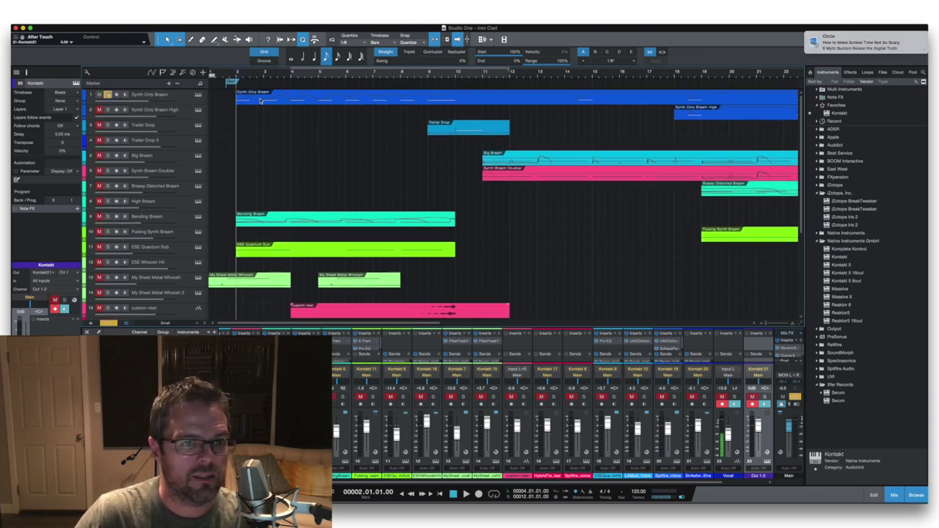
left_click(197, 125)
left_click_drag(436, 85, 426, 145)
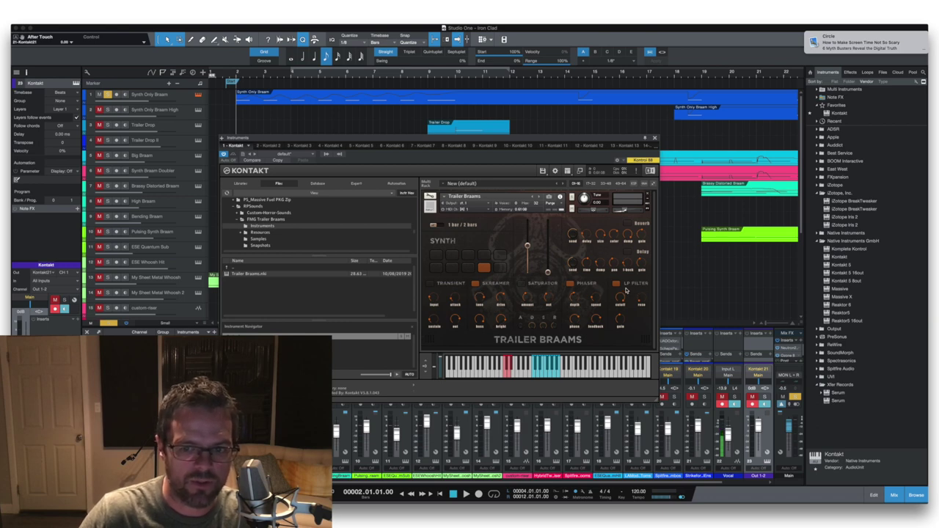
key("space")
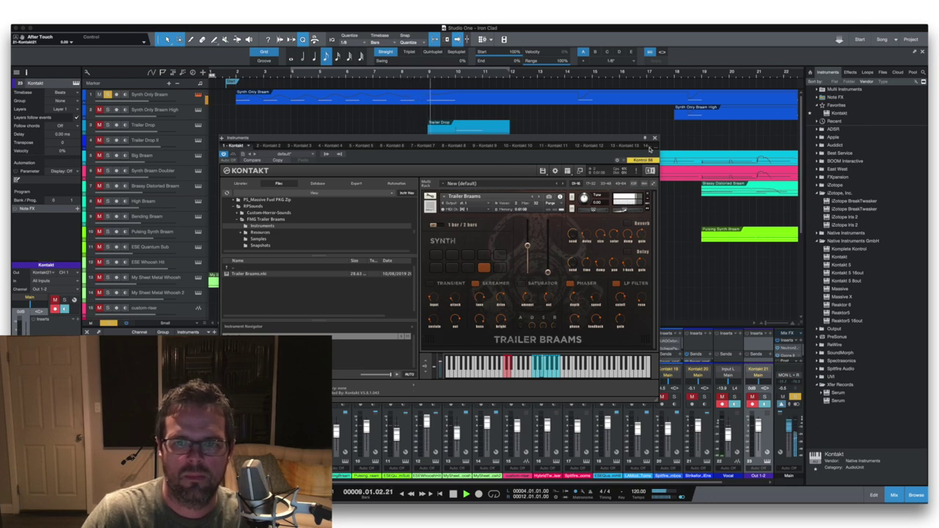
left_click(687, 94)
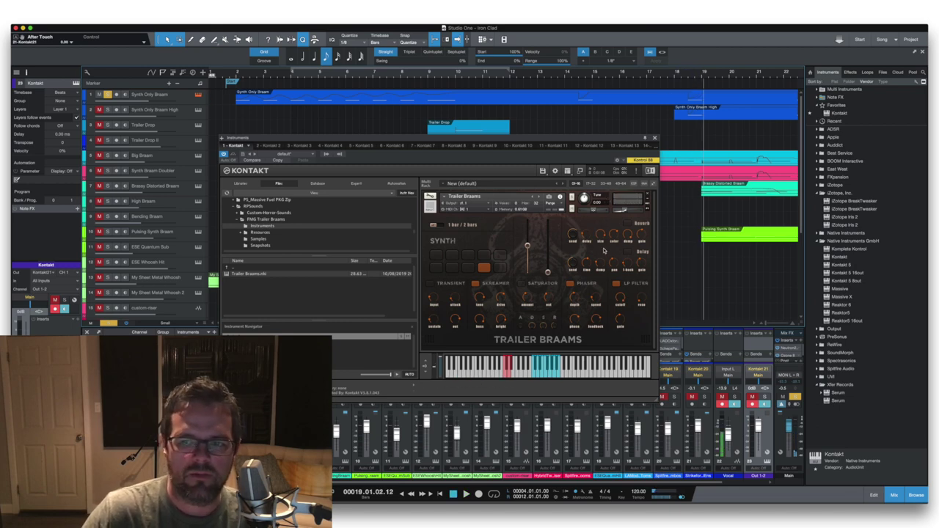
left_click(655, 139)
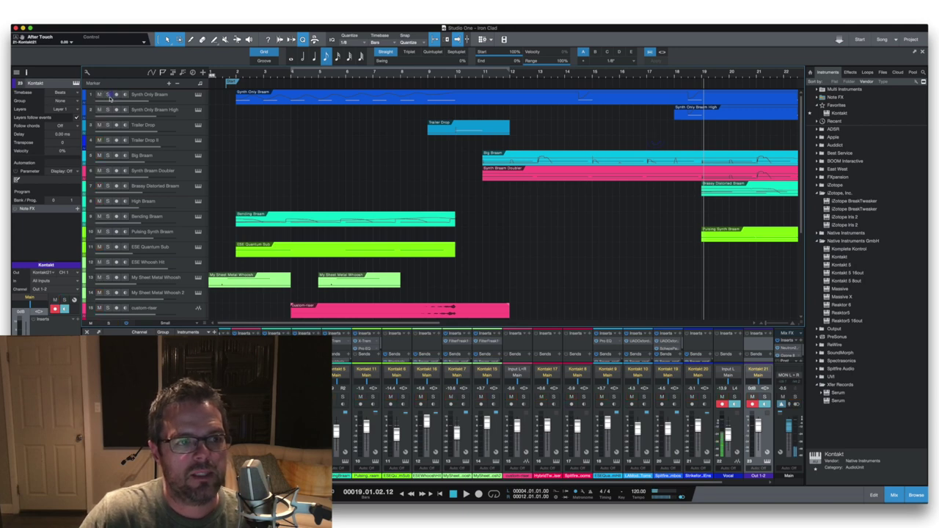
- Solo Synth Only Bream High and move the playback position to bar 18
left_click(108, 109)
scroll(281, 129, "right", 6)
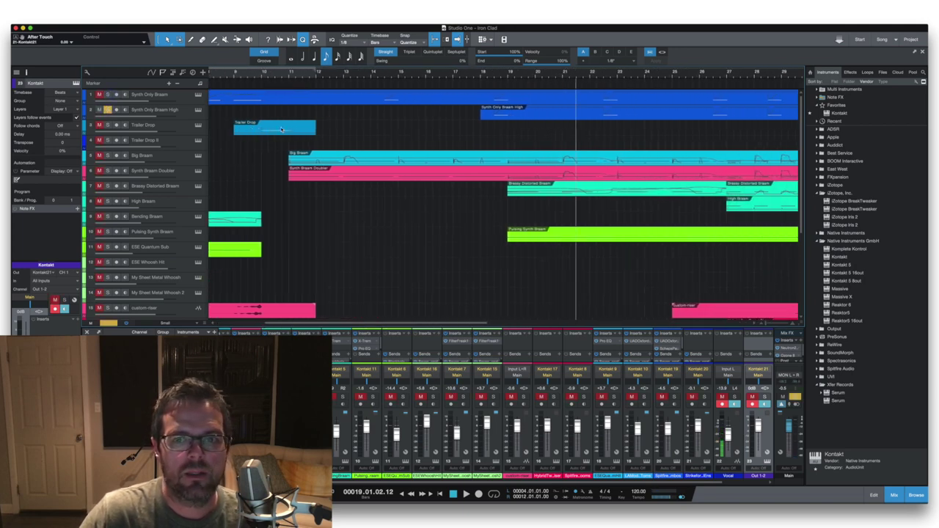
scroll(281, 129, "right", 7)
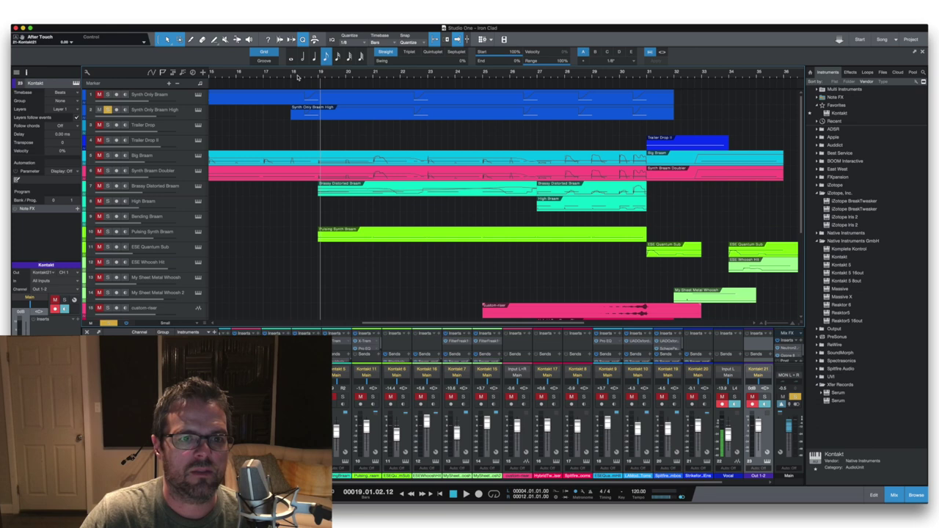
left_click(297, 76)
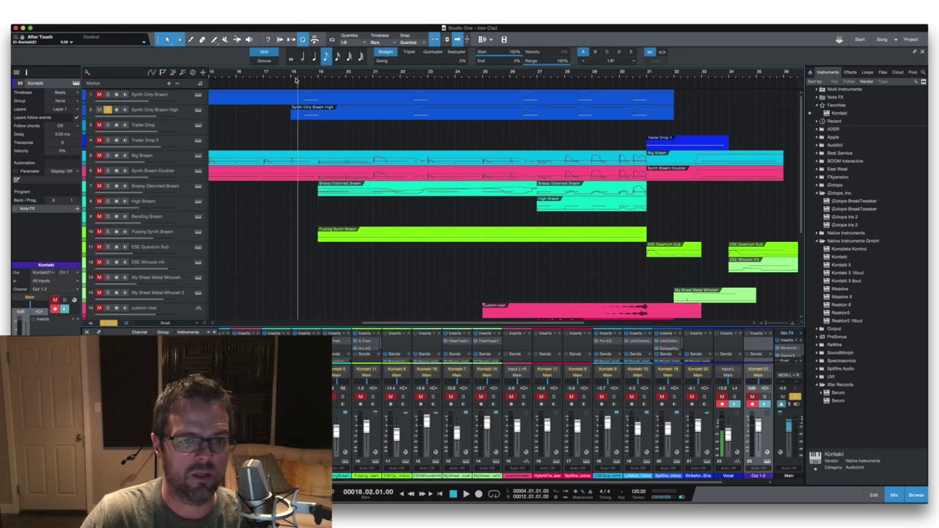
scroll(295, 82, "left", 1)
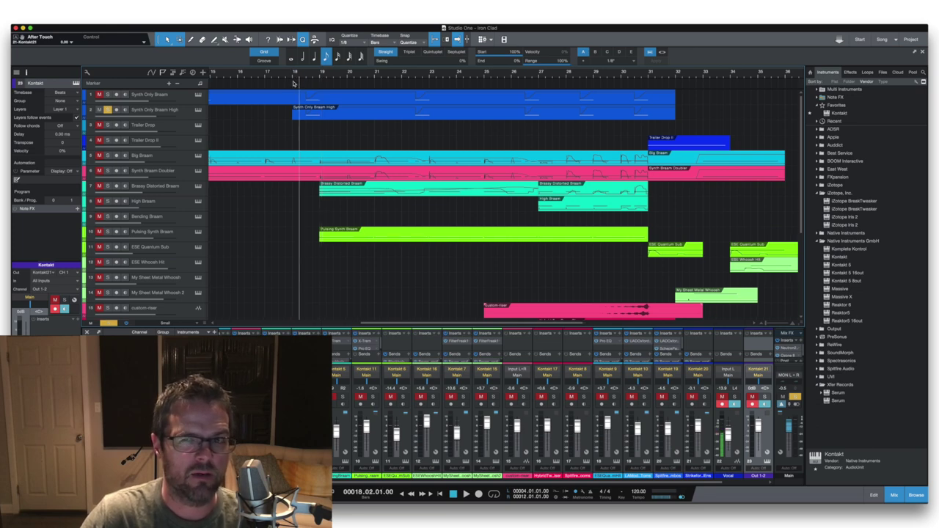
- Open the track's Kontakt instrument and skip playback ahead to bars 22 and 27
left_click(197, 111)
left_click(198, 110)
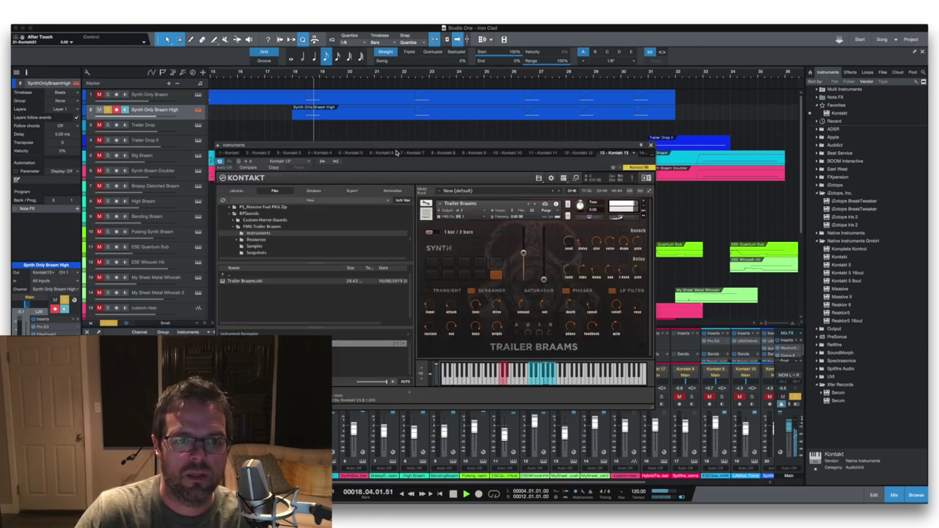
left_click(416, 74)
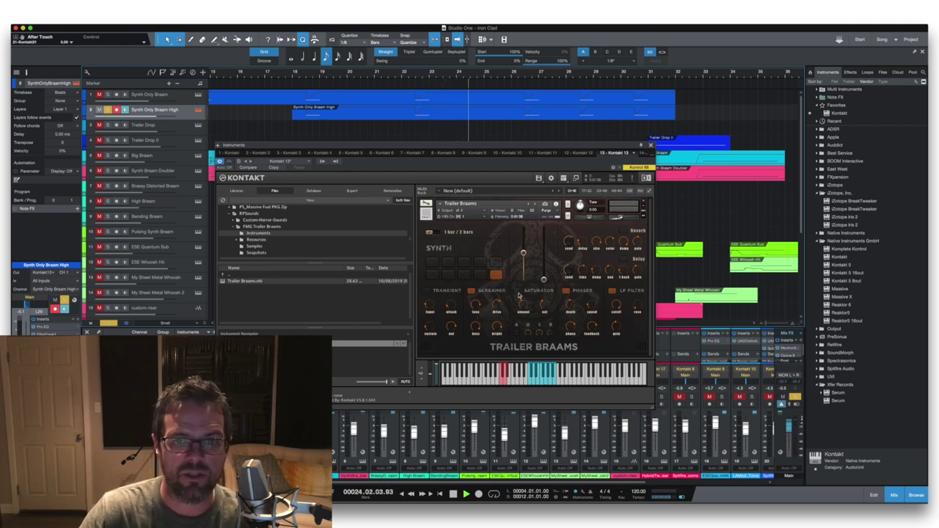
left_click(524, 76)
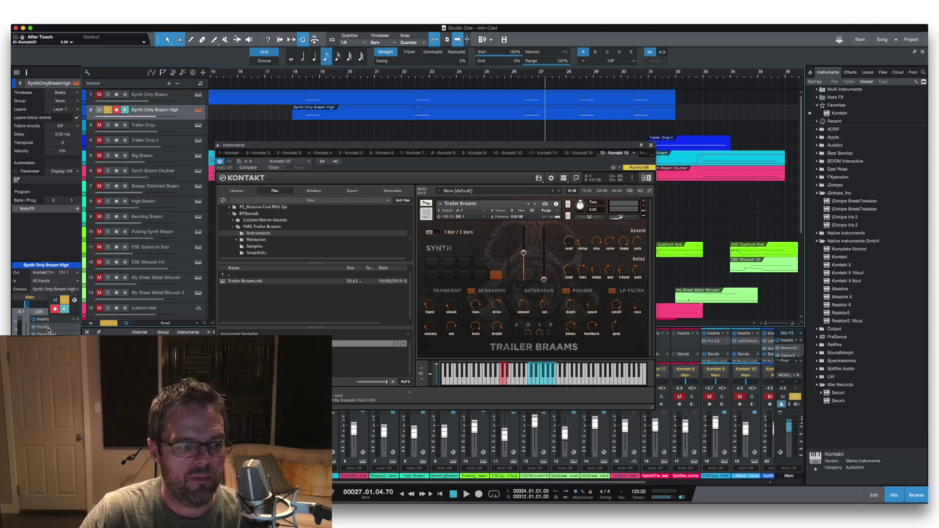
left_click(48, 329)
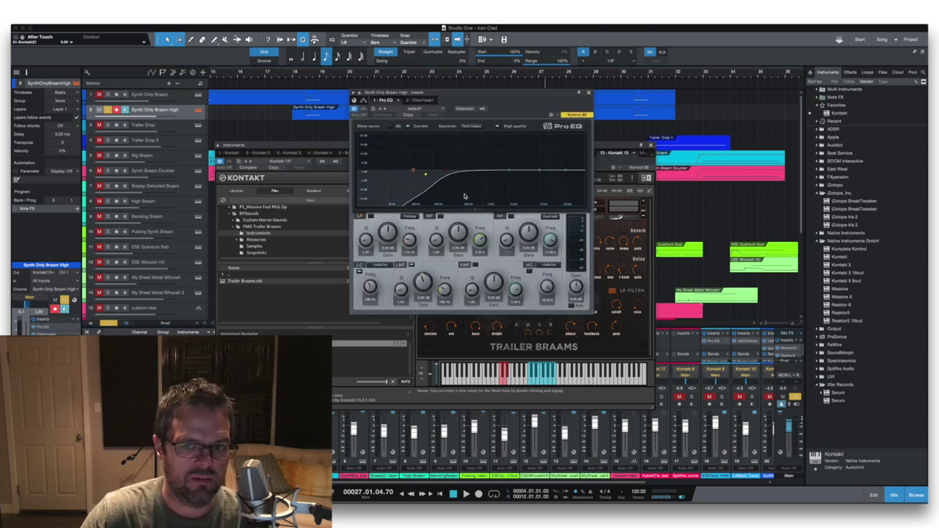
left_click(588, 92)
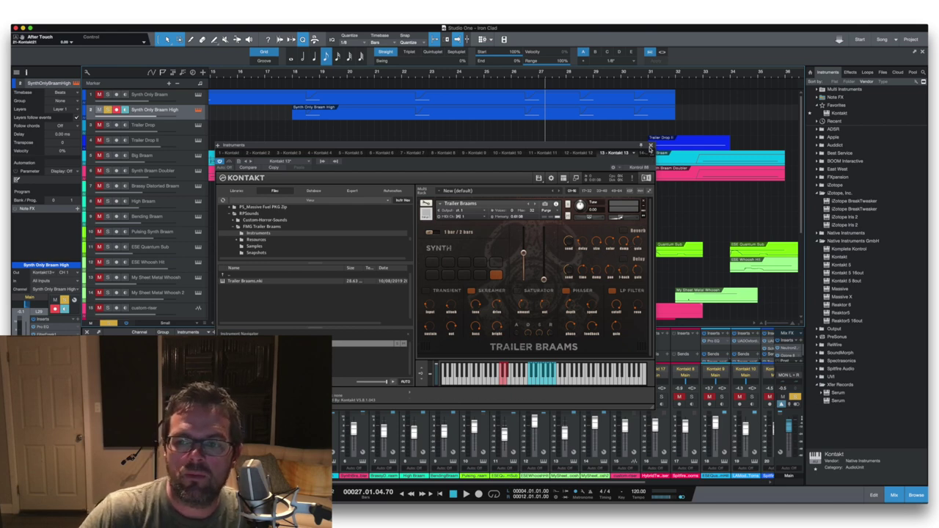
- Close Kontakt, unsolo Synth Only Bream High, solo Big Bream, and set playback to bar 19
left_click(650, 146)
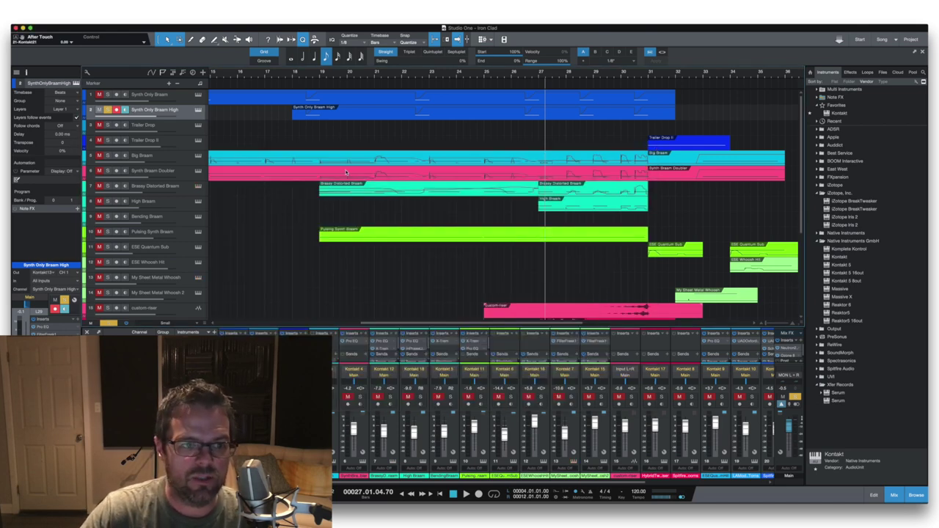
left_click(107, 110)
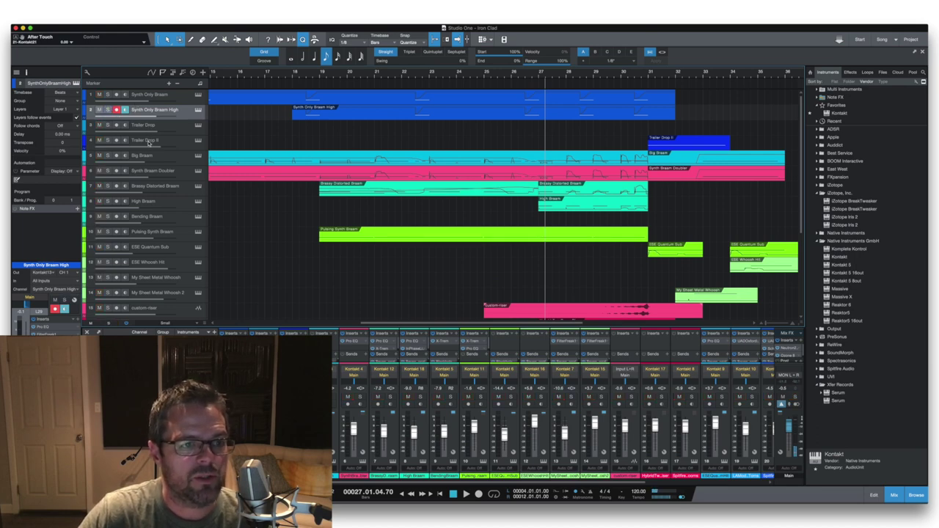
scroll(149, 143, "down", 1)
left_click(150, 149)
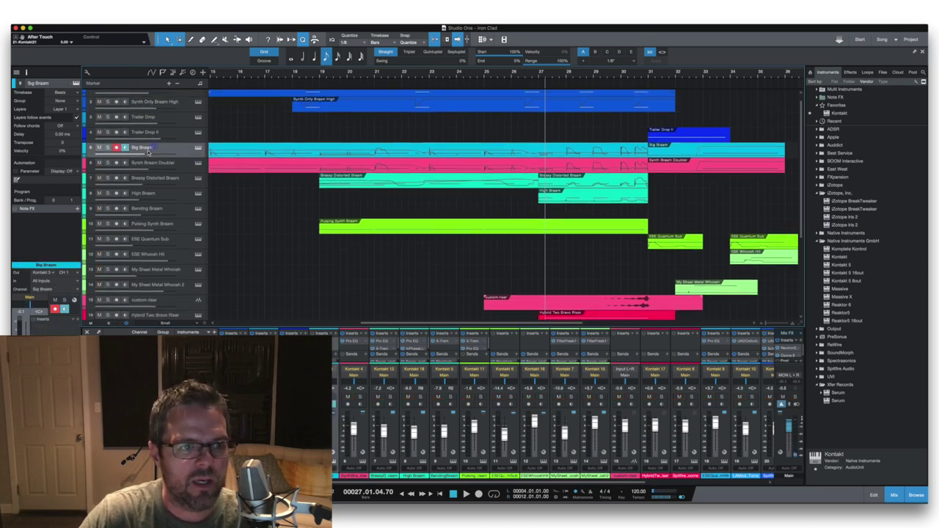
left_click(107, 148)
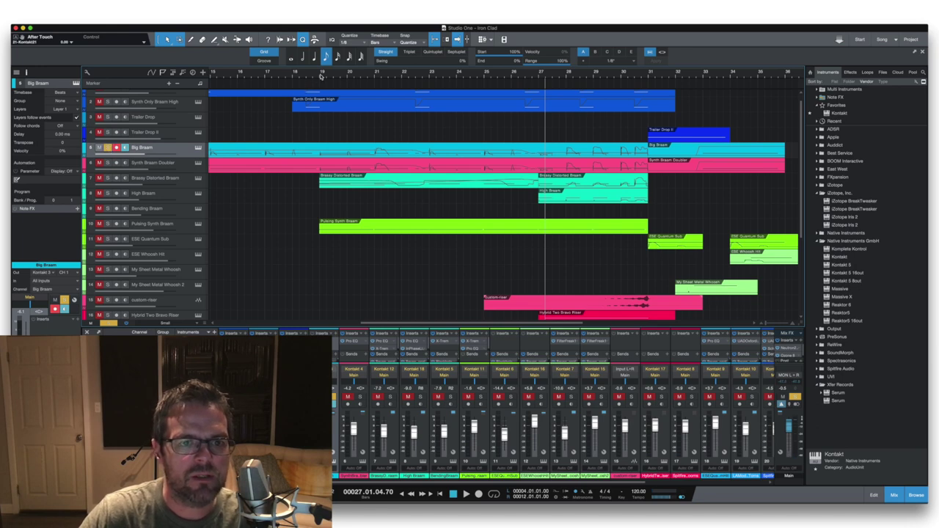
left_click(319, 78)
- Show Big Bream's Kontakt instance while playing from bar 18, and also solo Synth Bream Doubler
left_click(197, 149)
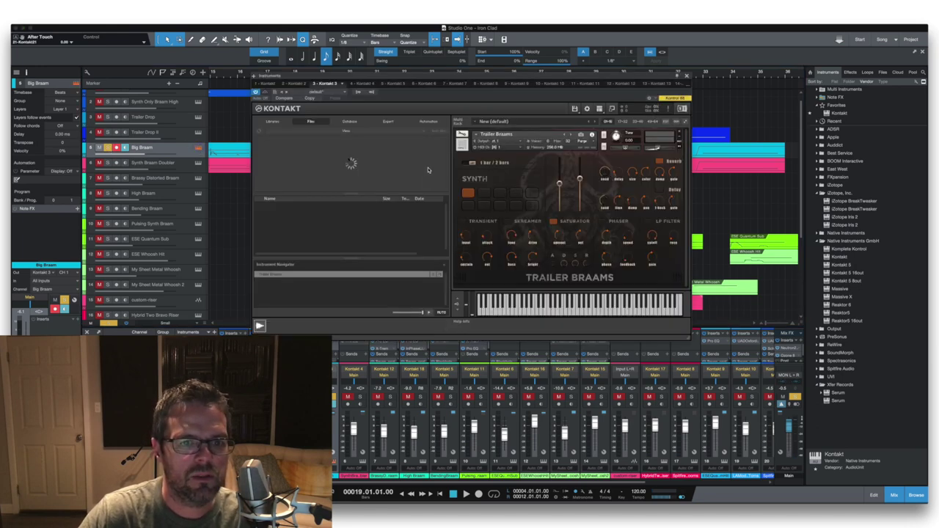
left_click_drag(455, 76, 418, 166)
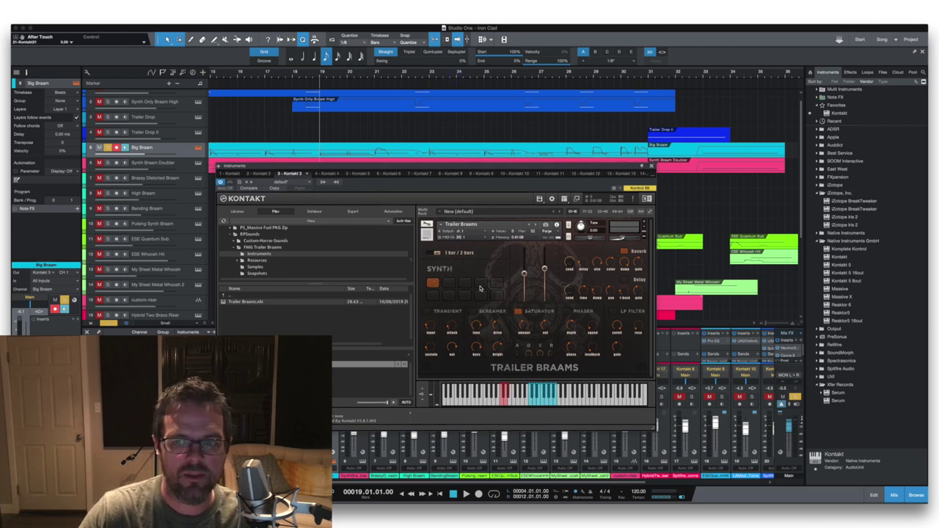
key("space")
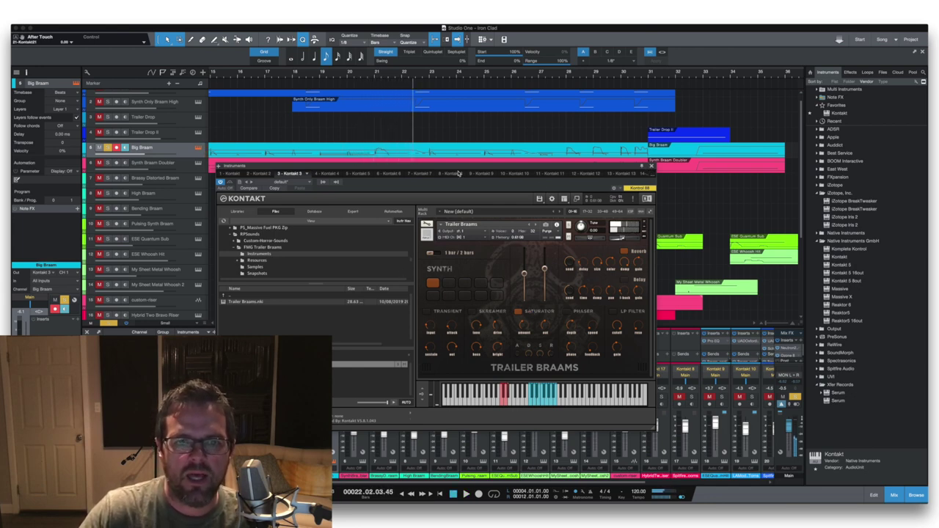
left_click(290, 77)
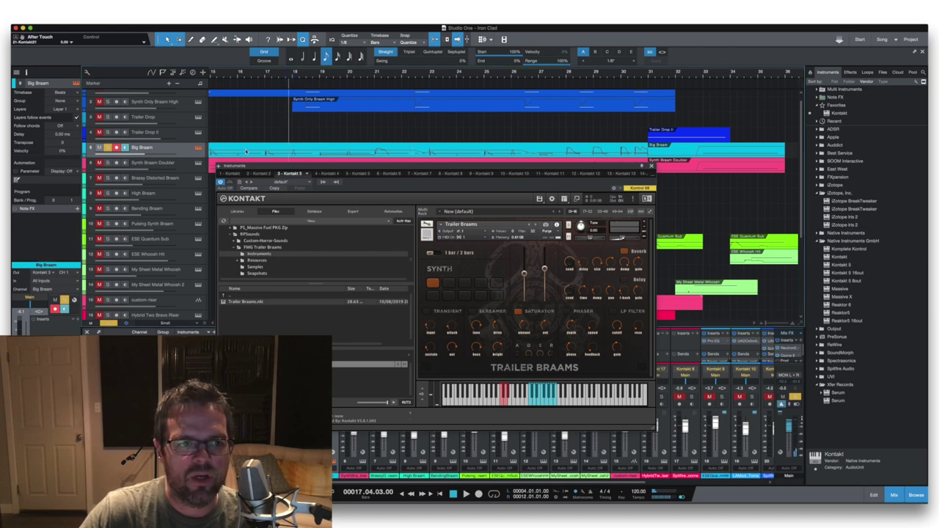
left_click(107, 163)
left_click_drag(244, 168, 231, 221)
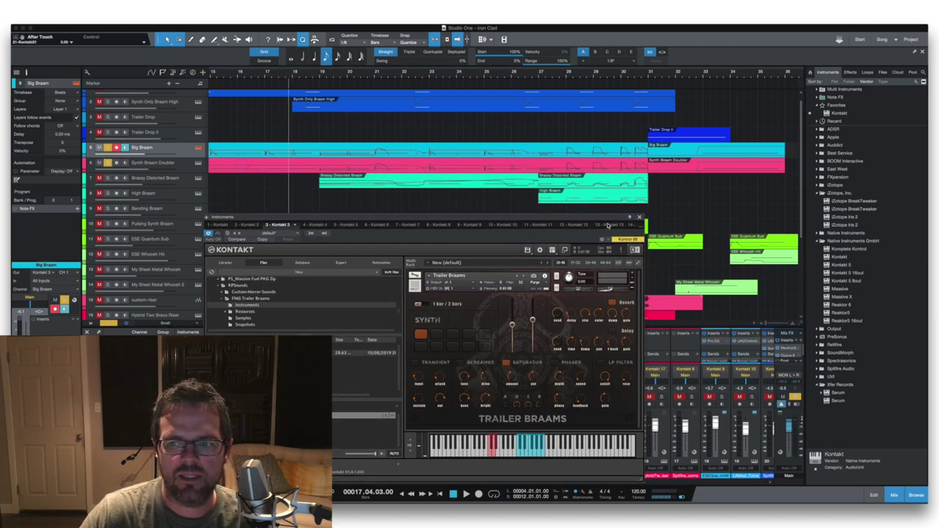
- Play the Synth Braam Doubler from bar 19, with Big Braam unsoloed and then re-soloed
left_click(167, 164)
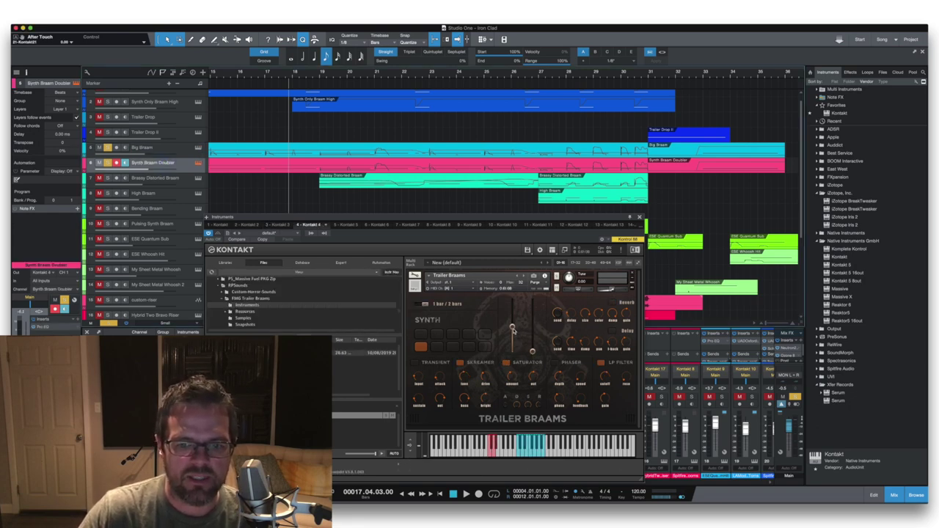
left_click(108, 146)
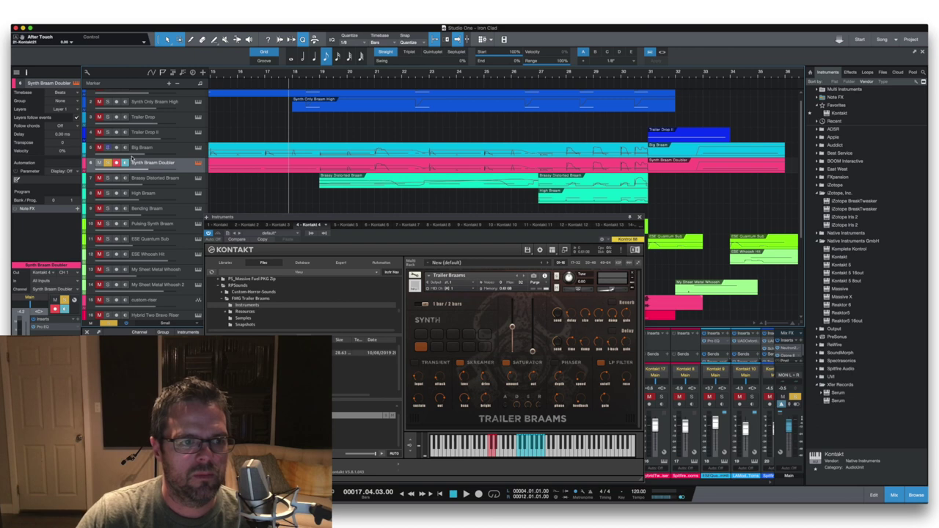
key("space")
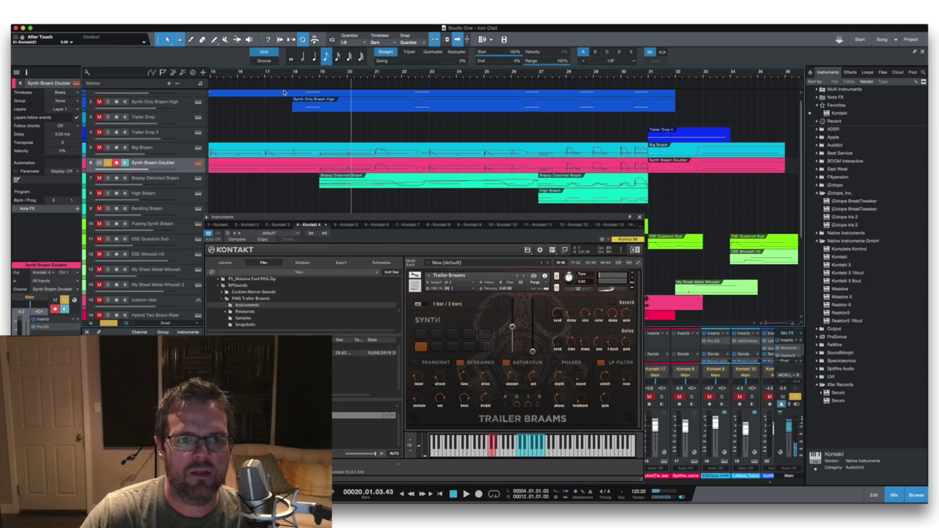
left_click(322, 77)
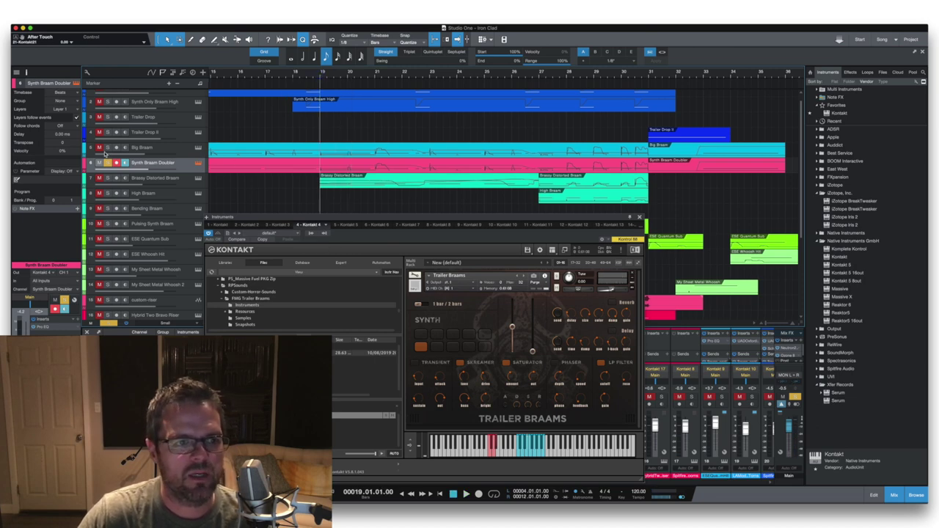
left_click(100, 147)
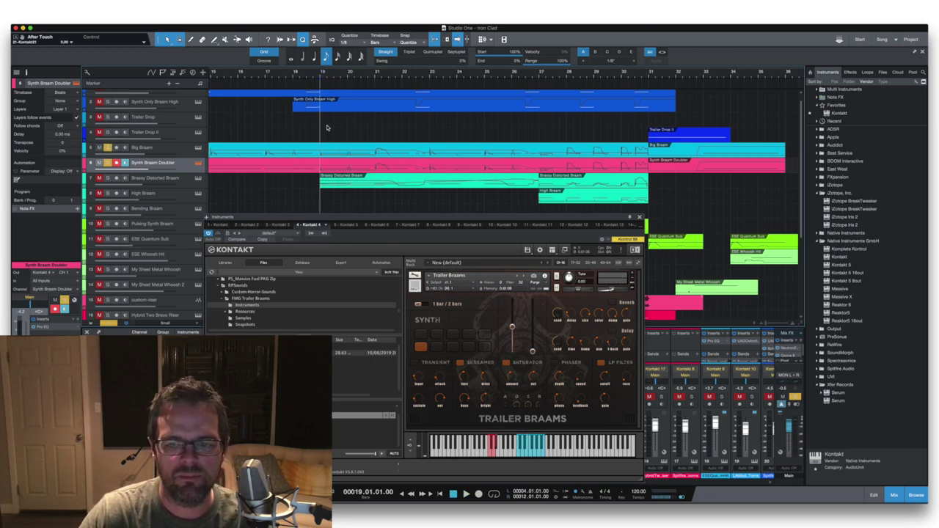
key("space")
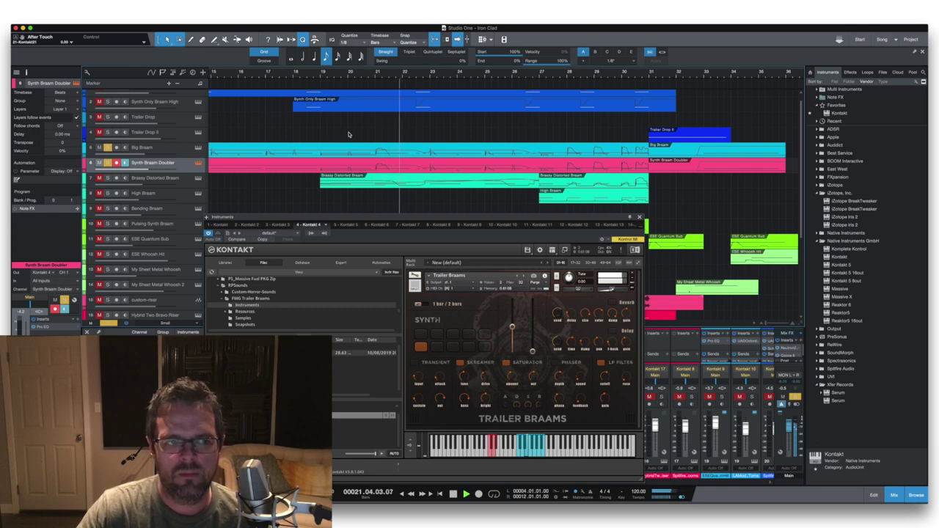
- Clear the Doubler and Big Braam solos, solo Brassy Distorted Braam, and return to bar 19
scroll(349, 135, "right", 1)
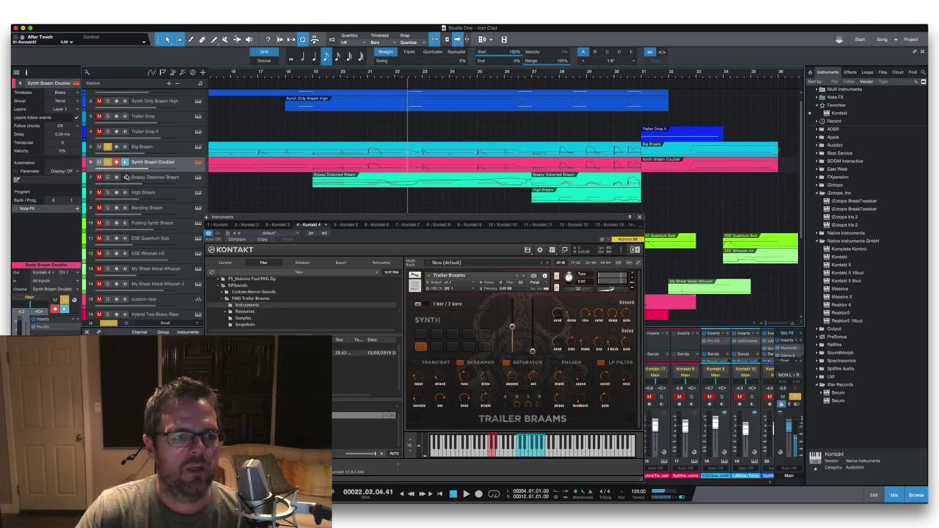
left_click(107, 163)
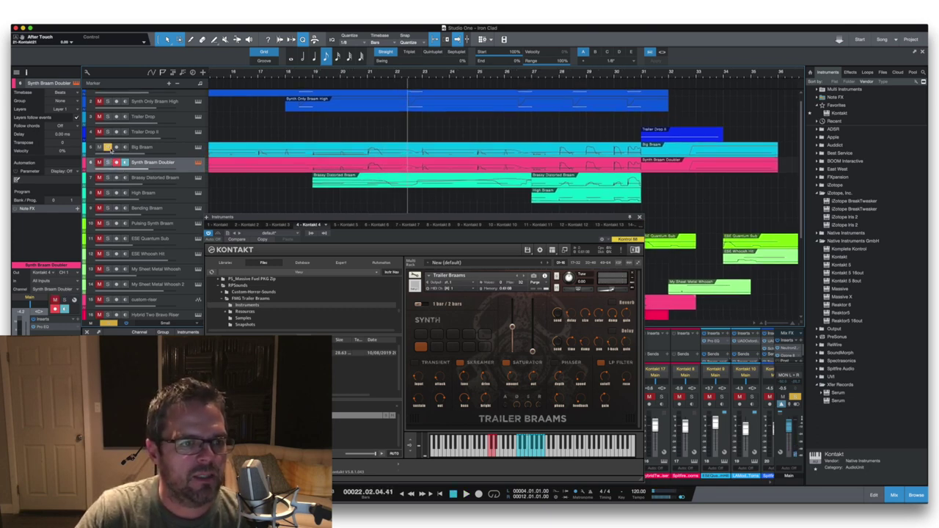
left_click(108, 146)
left_click(108, 178)
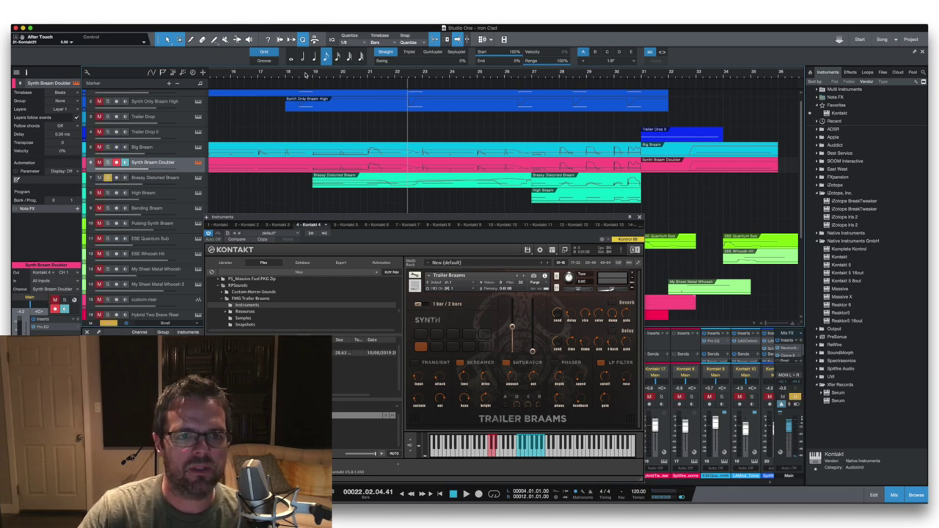
left_click(314, 77)
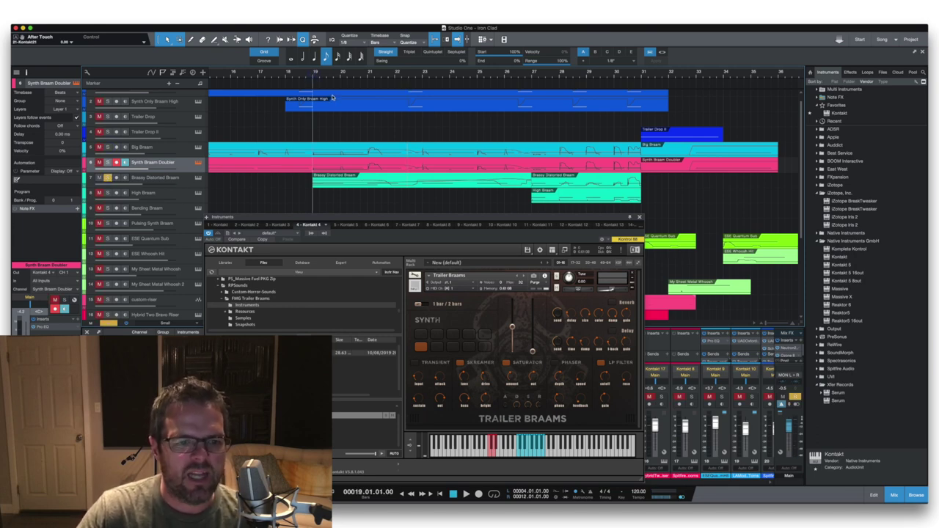
- Show Brassy Distorted Braam's Kontakt and its Pro EQ, then X-Trem (45.5% depth, 1-bar rate)
left_click(182, 181)
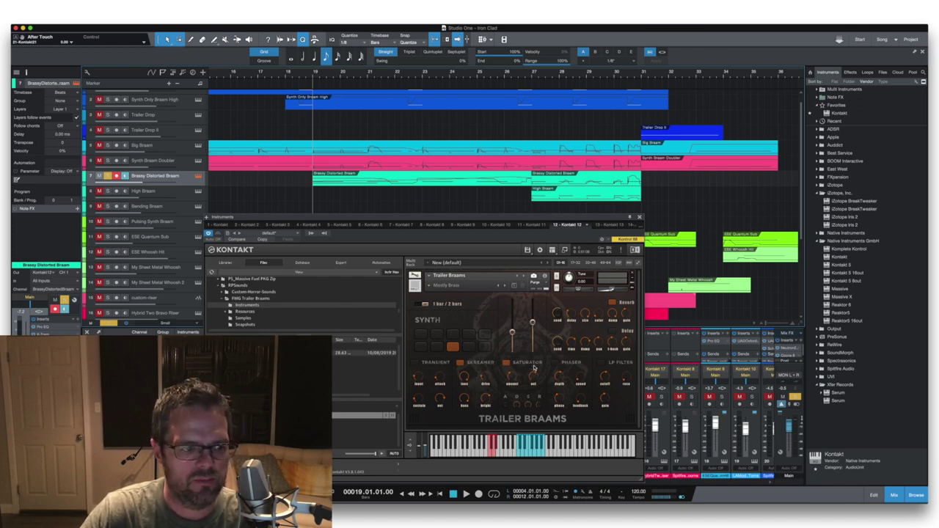
left_click(43, 328)
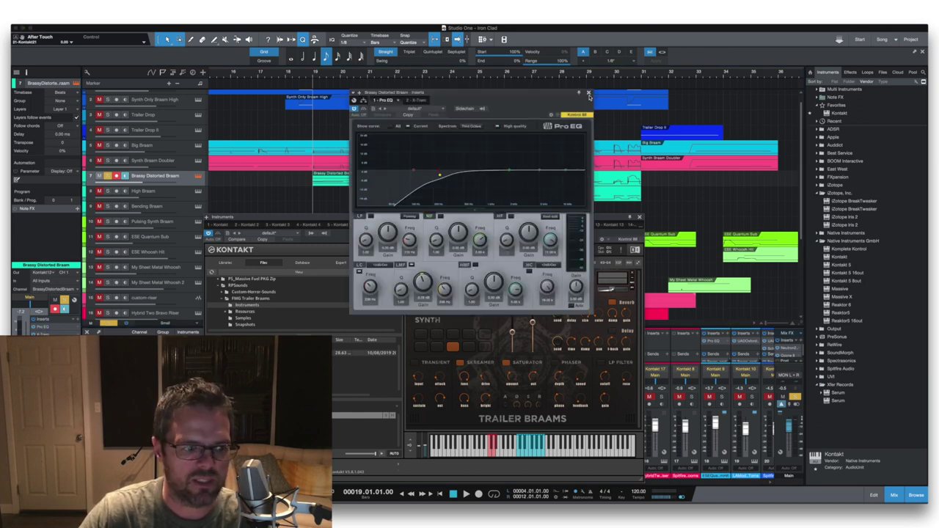
left_click(588, 94)
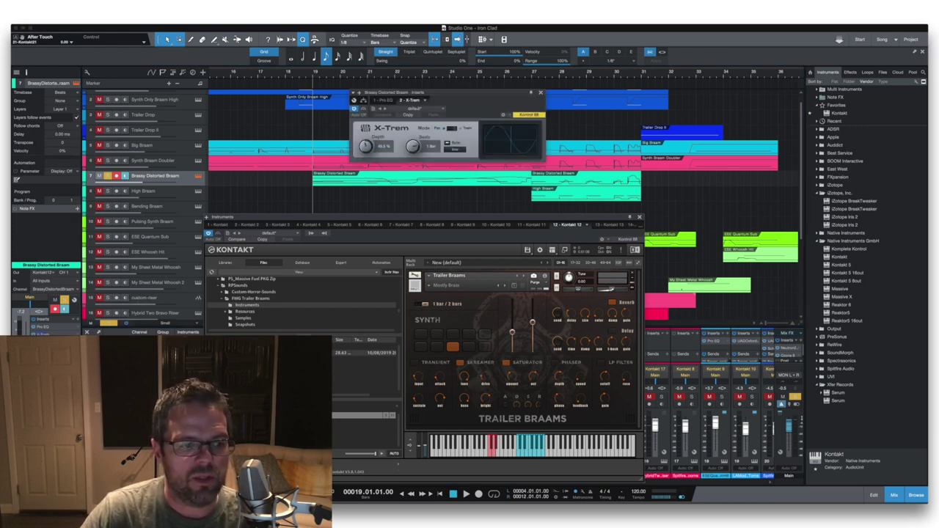
scroll(529, 167, "down", 2)
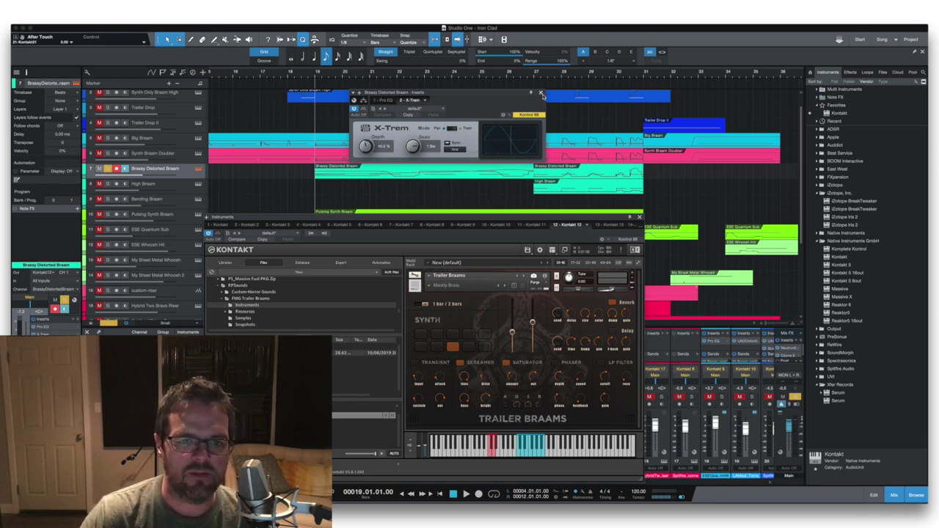
- Close X-Trem, play from bar 19, then set playback to bar 27 and select High Braam
left_click(541, 94)
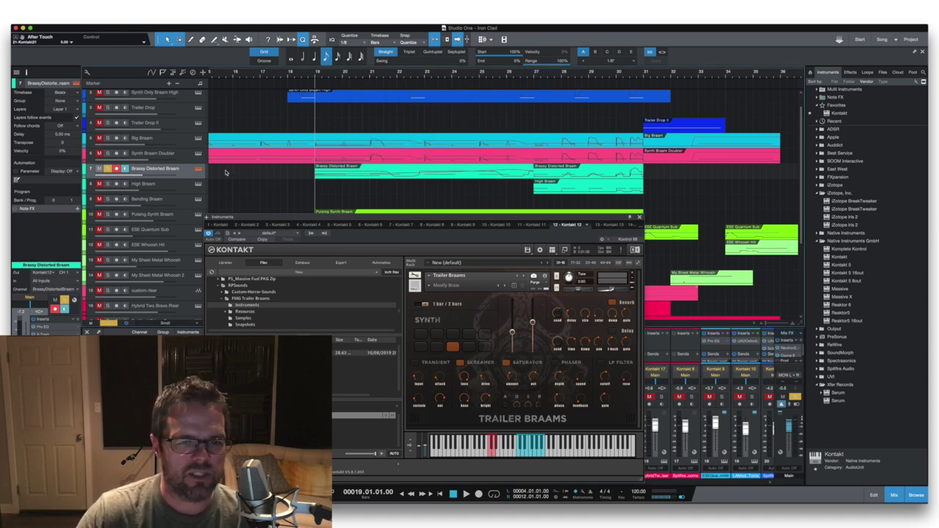
key("space")
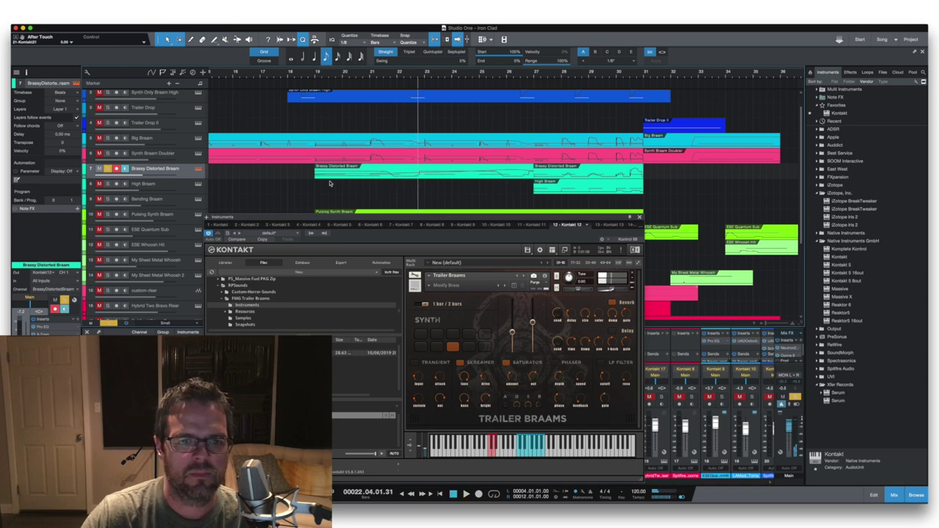
left_click(317, 76)
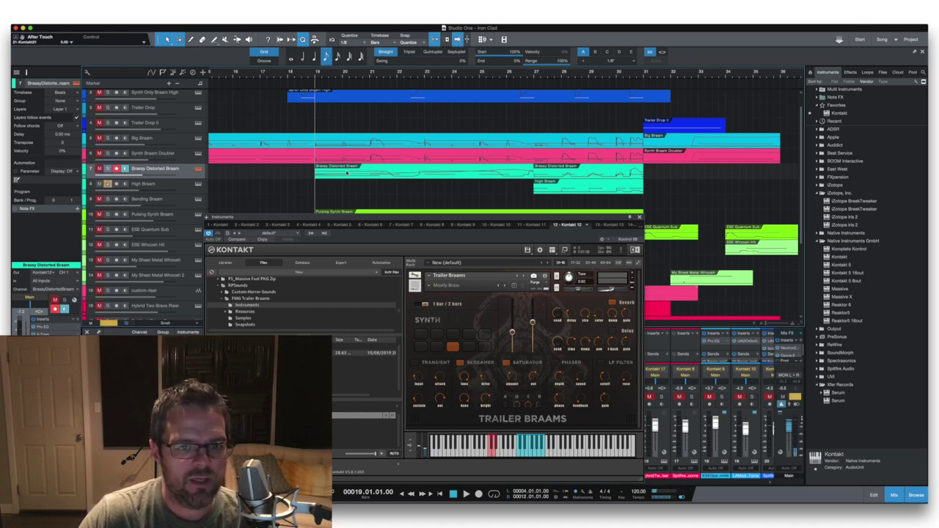
left_click(536, 71)
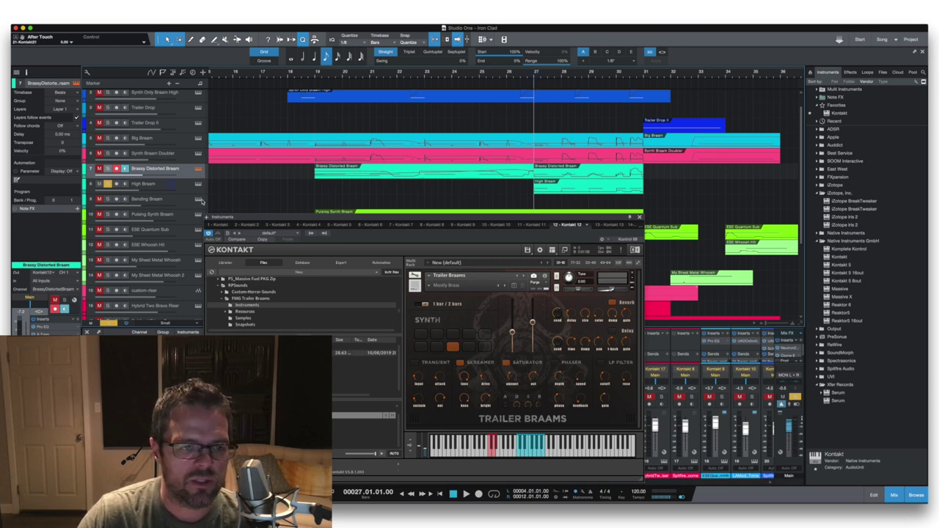
key("Down")
- Step through the Kontakt instances back to Trailer Braams, then hide the instrument window
scroll(514, 213, "up", 1)
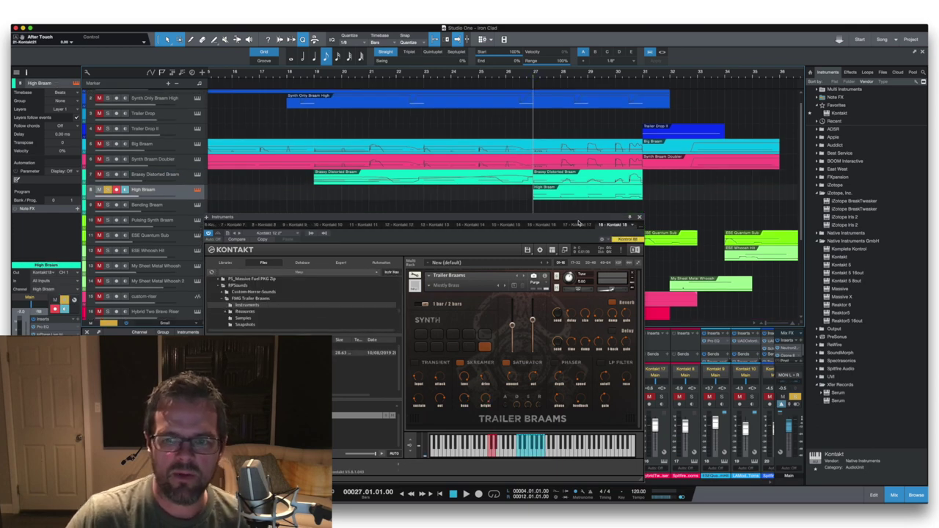
left_click(580, 223)
left_click(582, 219)
left_click(639, 220)
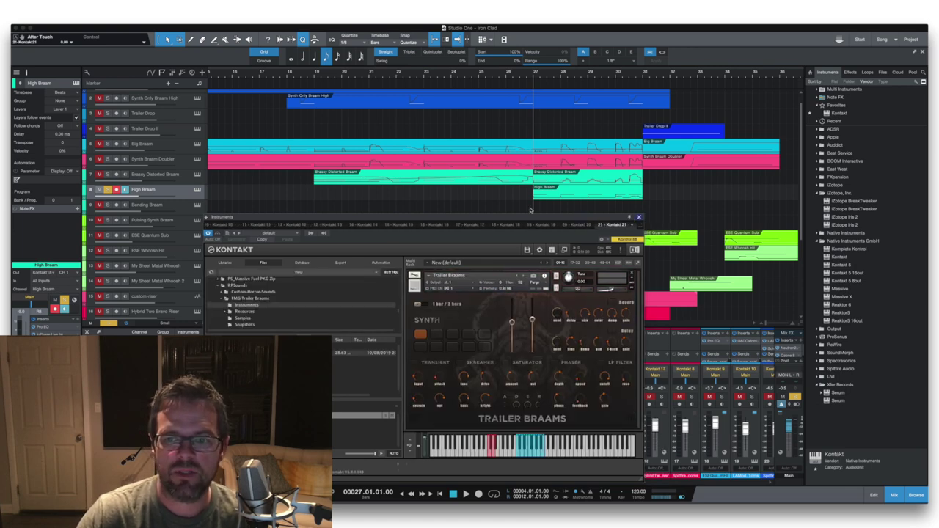
key("Escape")
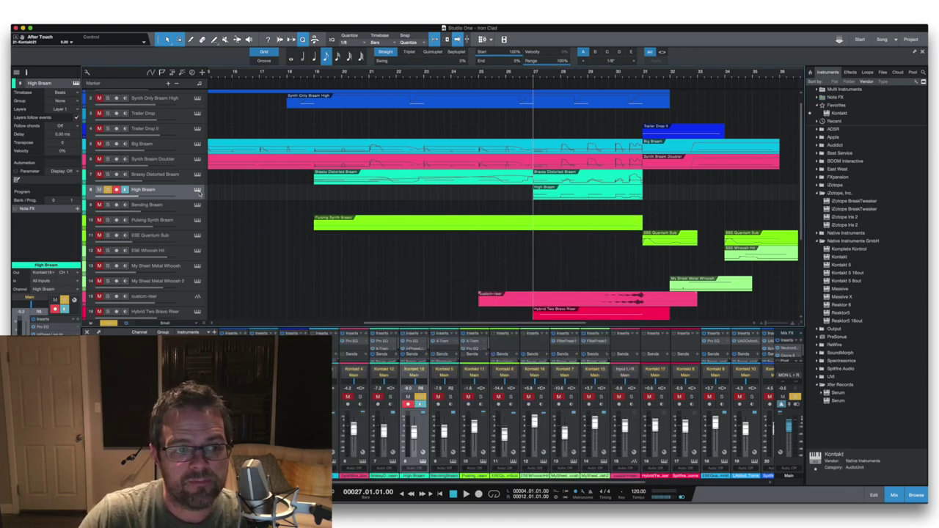
- Bring up High Braam's Kontakt instrument and play the arrangement from bar 27
left_click(198, 190)
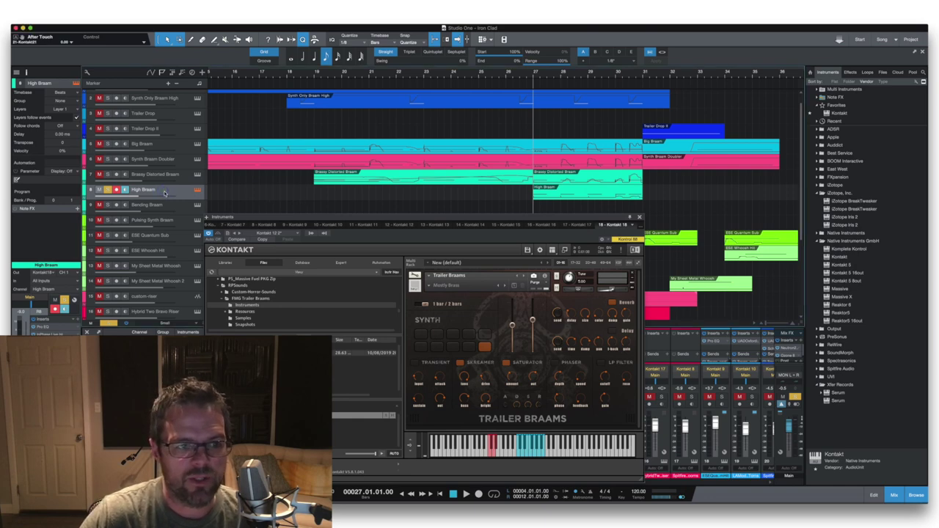
scroll(166, 193, "down", 1)
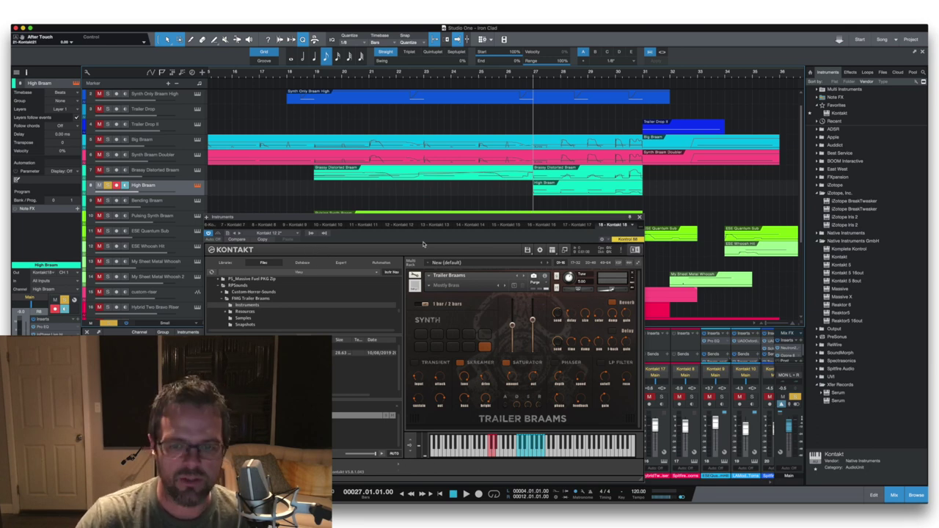
key("space")
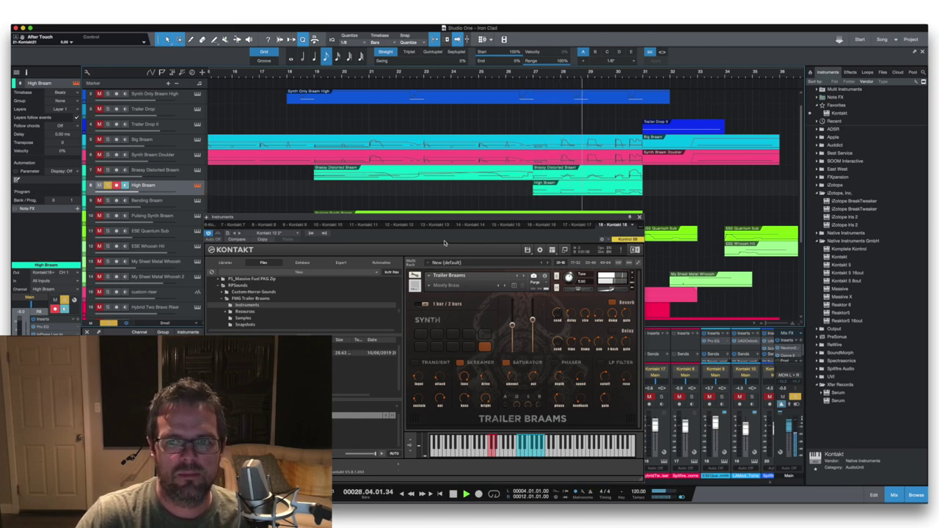
scroll(462, 218, "down", 1)
scroll(461, 217, "down", 4)
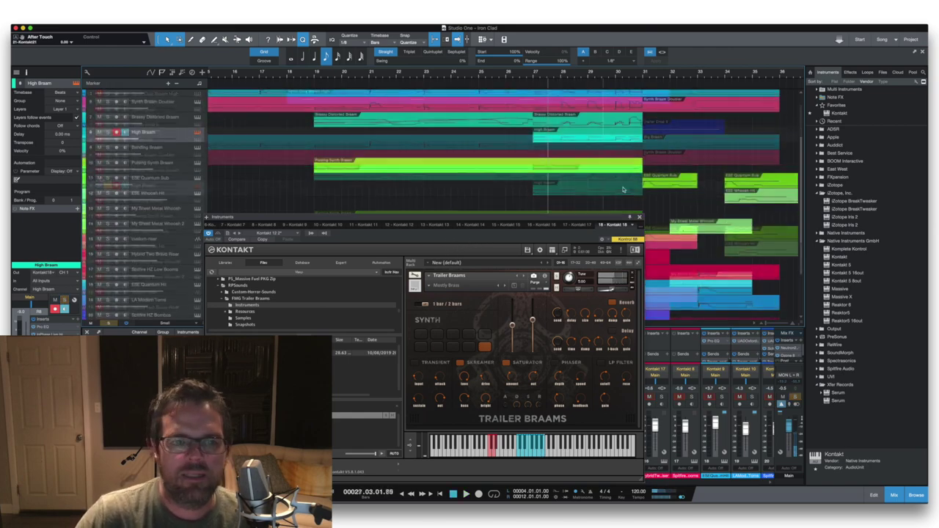
- Select Bending Braam to show its Kontakt instance, reposition that window, and return to song start
left_click(169, 148)
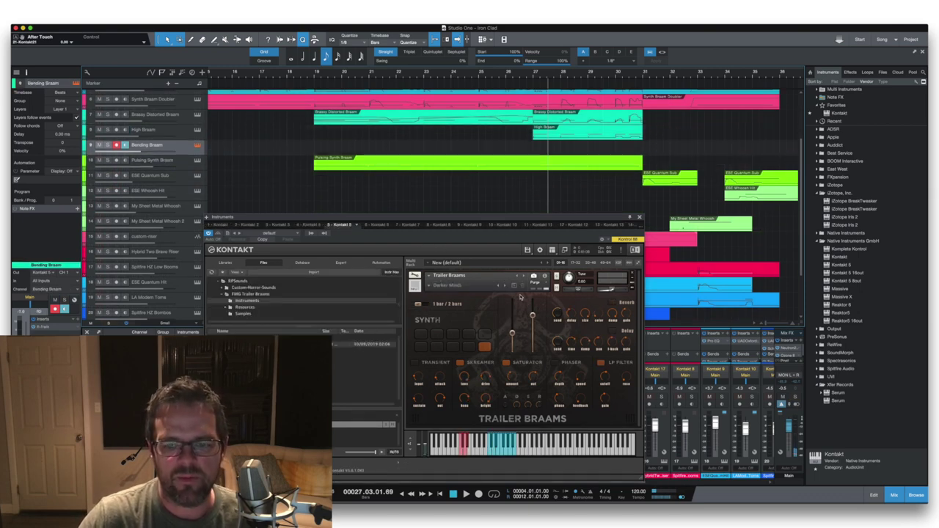
left_click_drag(535, 222, 582, 181)
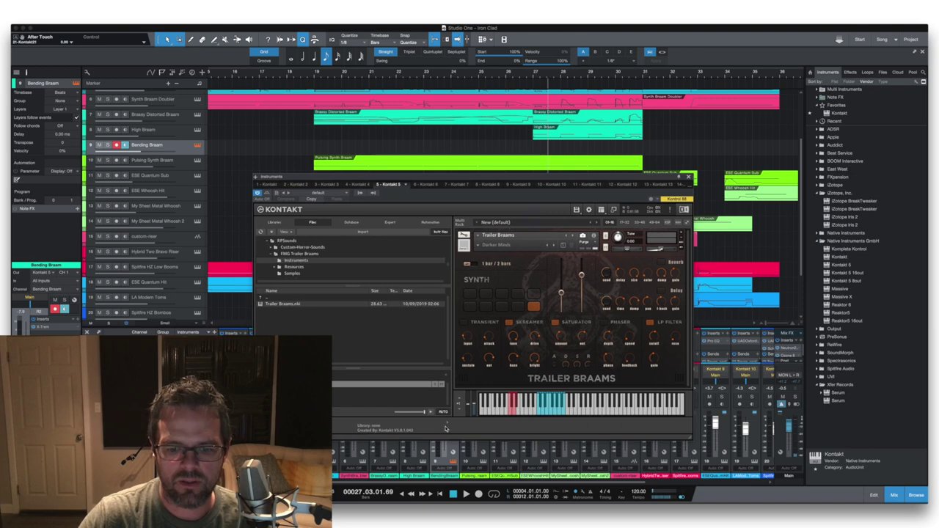
left_click(402, 495)
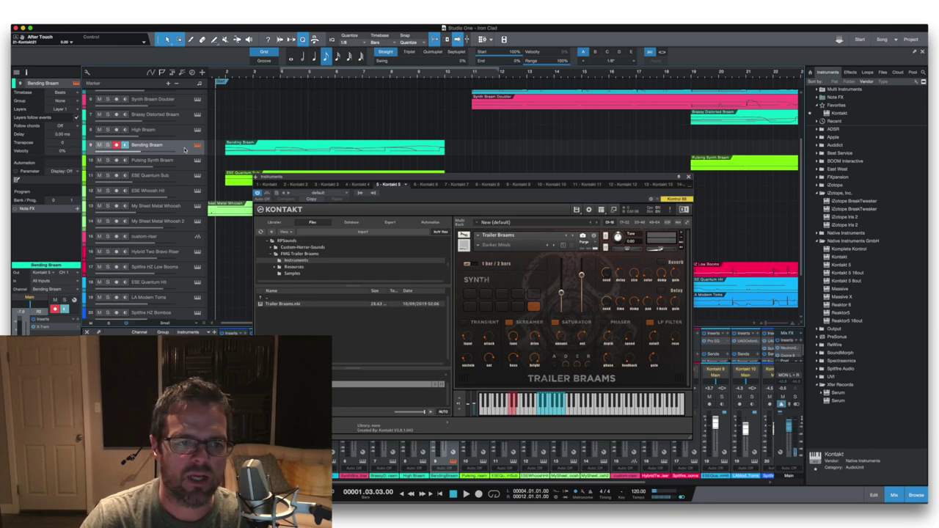
scroll(184, 150, "up", 1)
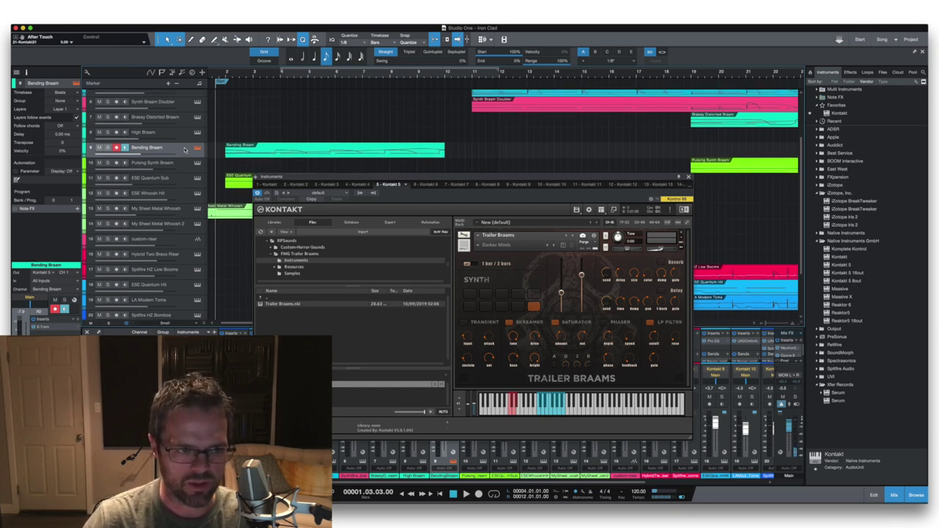
- Solo Bending Braam and play it from near bar 2
left_click(107, 147)
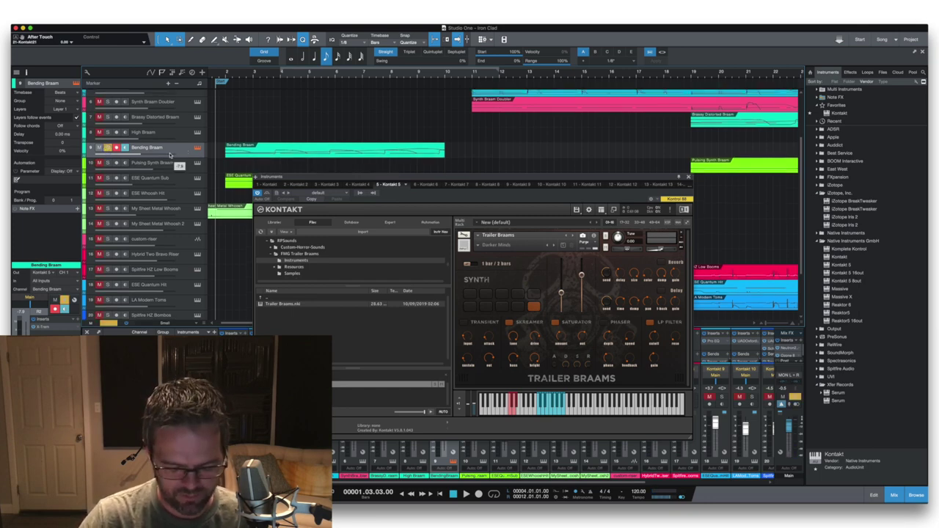
scroll(250, 94, "left", 1)
scroll(248, 103, "up", 1)
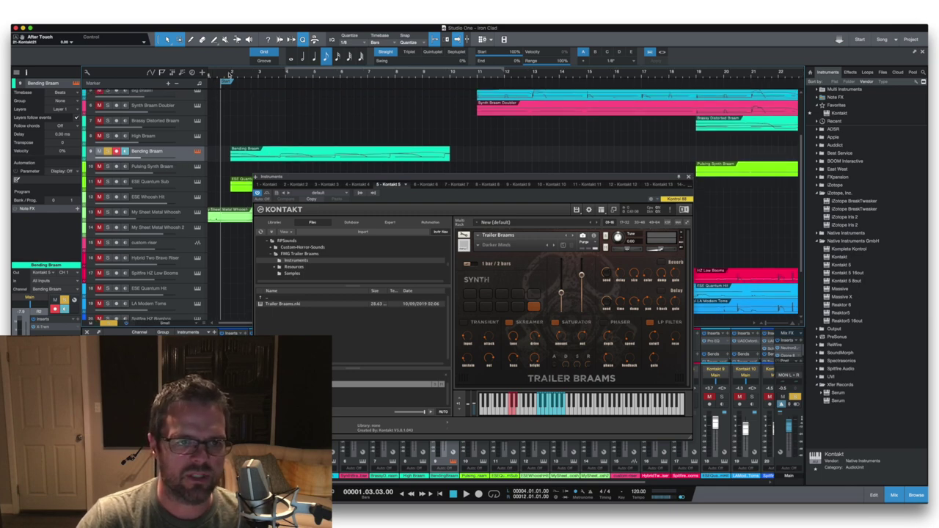
left_click(229, 76)
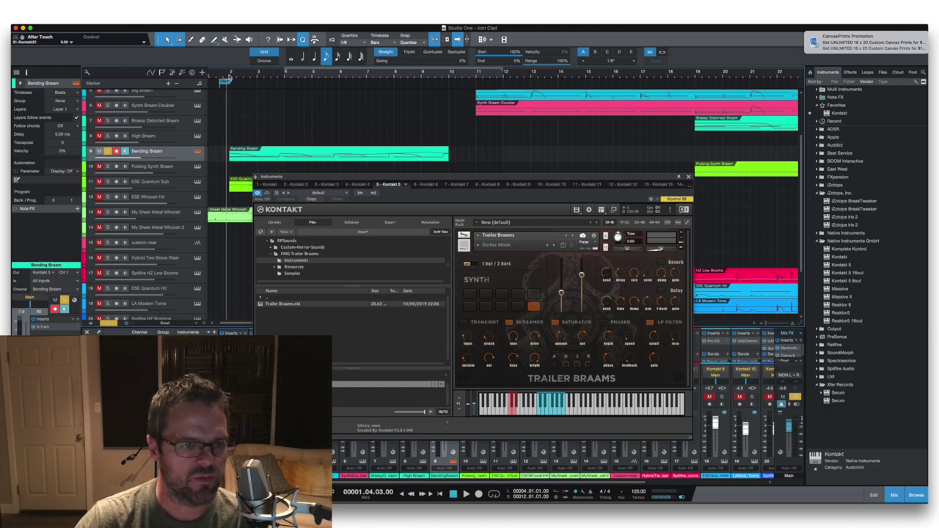
key("space")
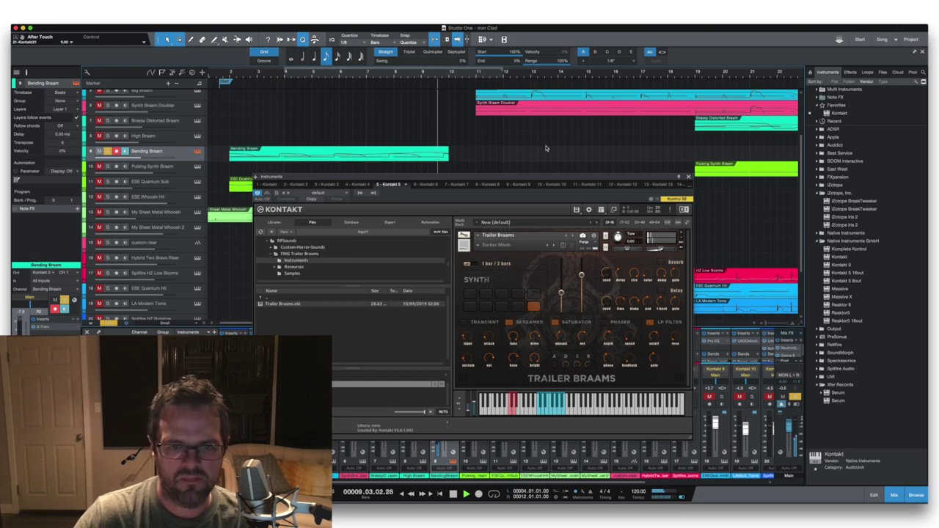
- Close Kontakt, move the solo from Bending Braam to Pulsing Synth Braam, and select it
left_click(689, 179)
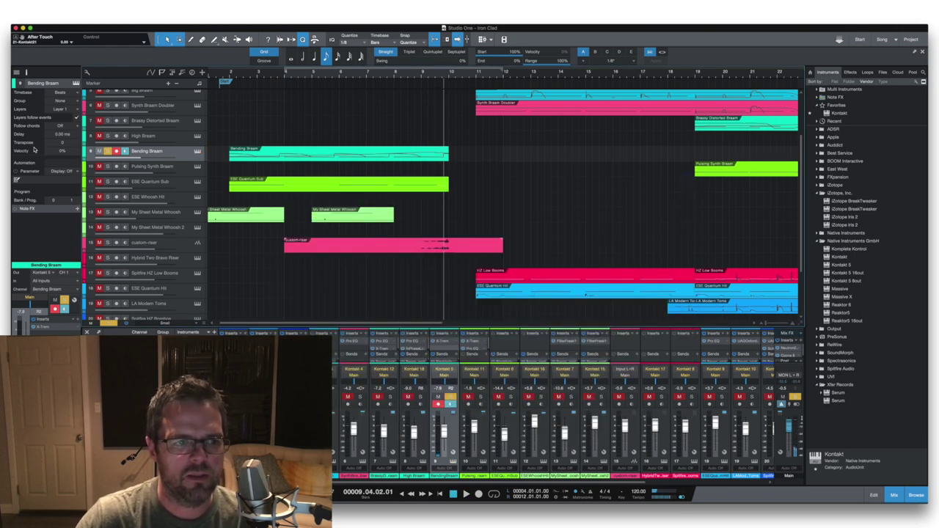
left_click(108, 151)
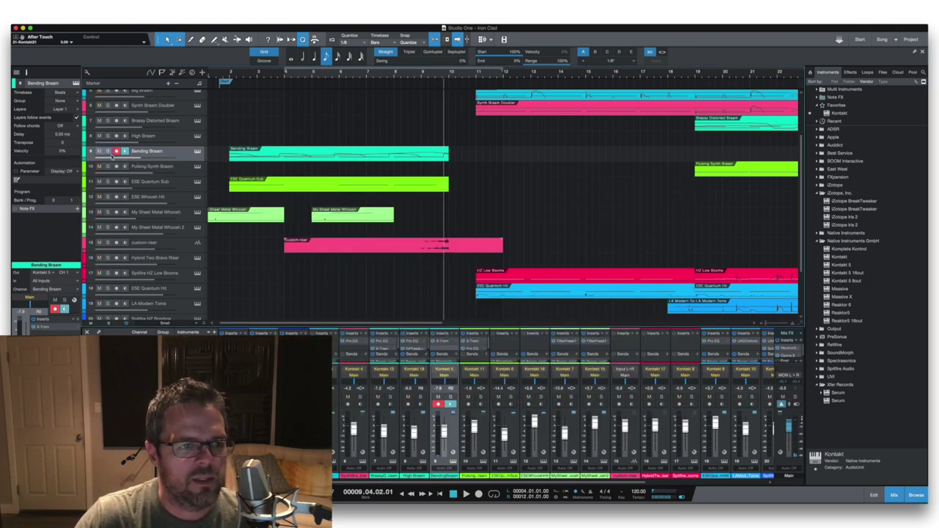
left_click(108, 166)
scroll(239, 180, "right", 10)
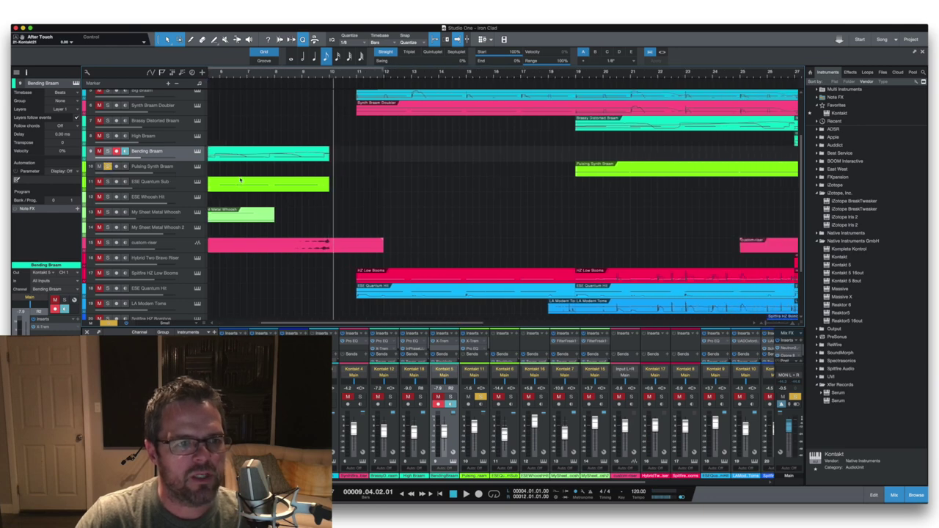
scroll(239, 180, "right", 3)
left_click(172, 170)
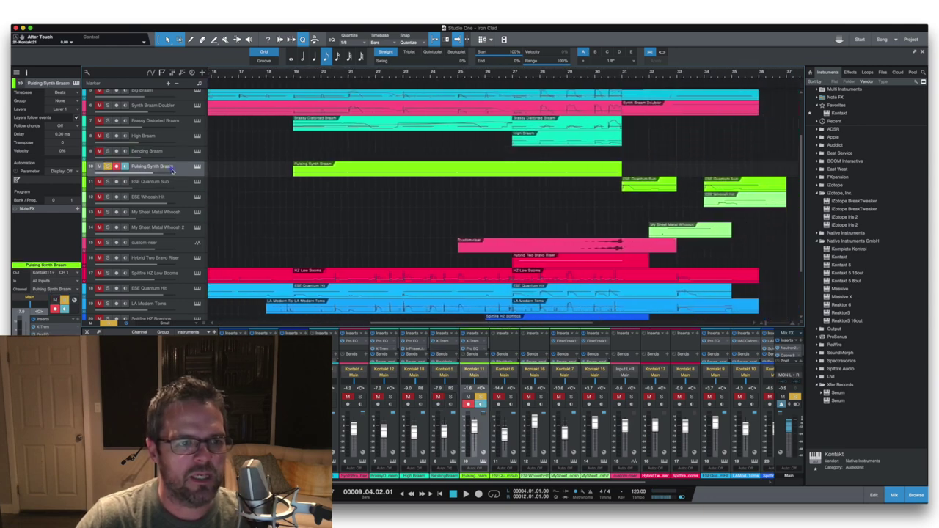
- Set playback to bar 19 and open Pulsing Synth Braam's Trailer Braams instance with F11
scroll(253, 116, "down", 1)
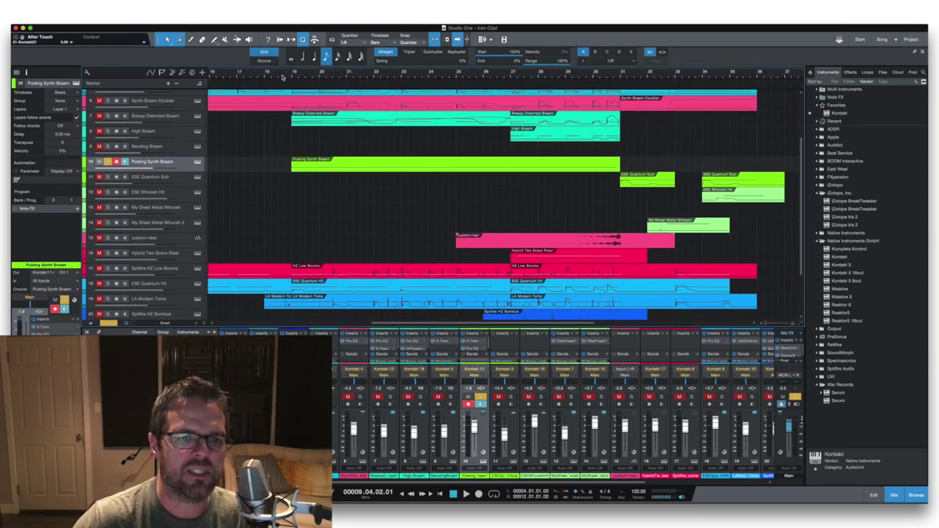
left_click(294, 76)
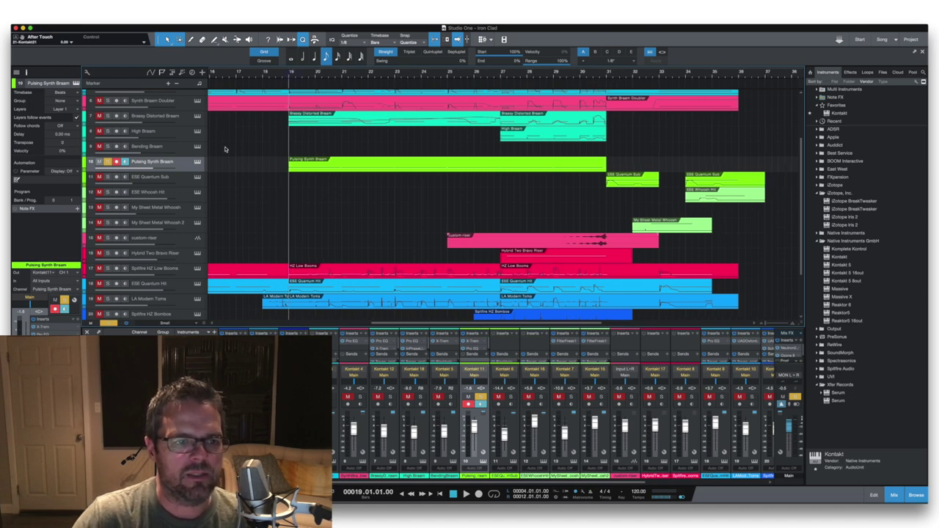
scroll(225, 150, "down", 1)
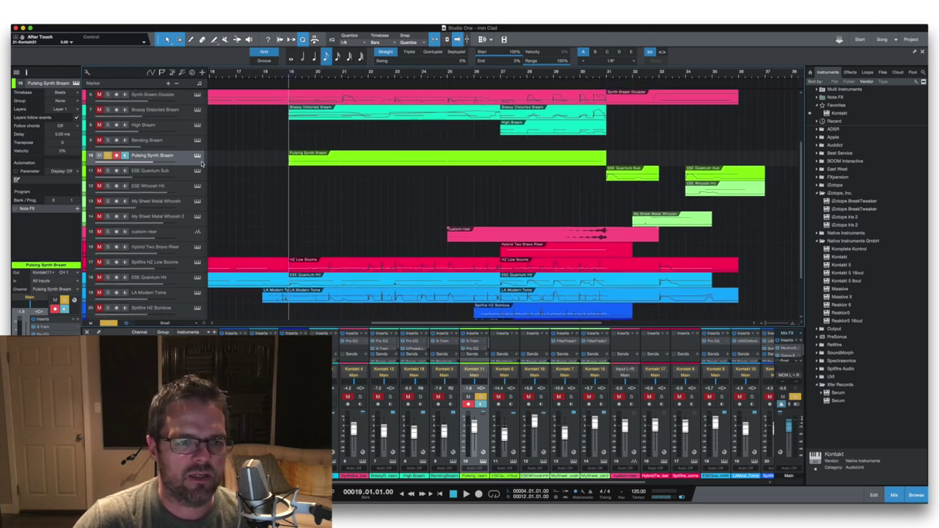
scroll(198, 158, "down", 1)
key("F11")
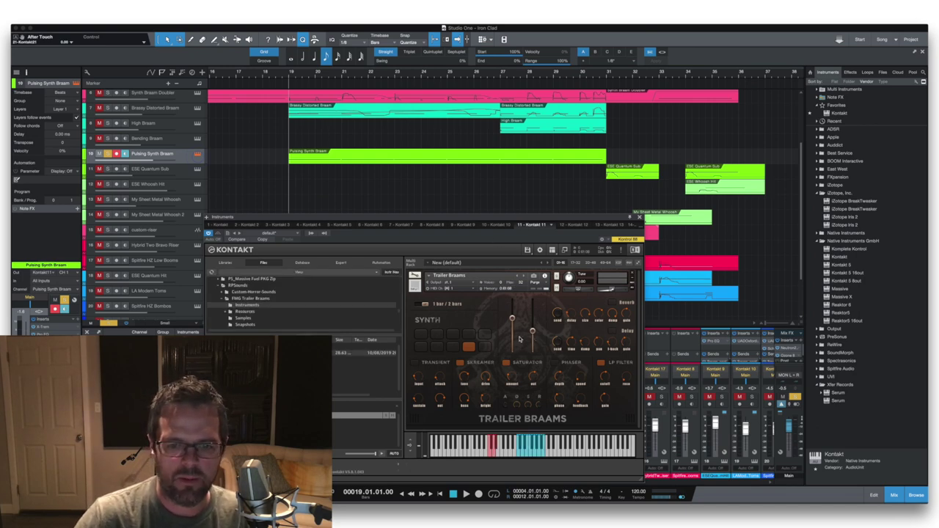
left_click(170, 155)
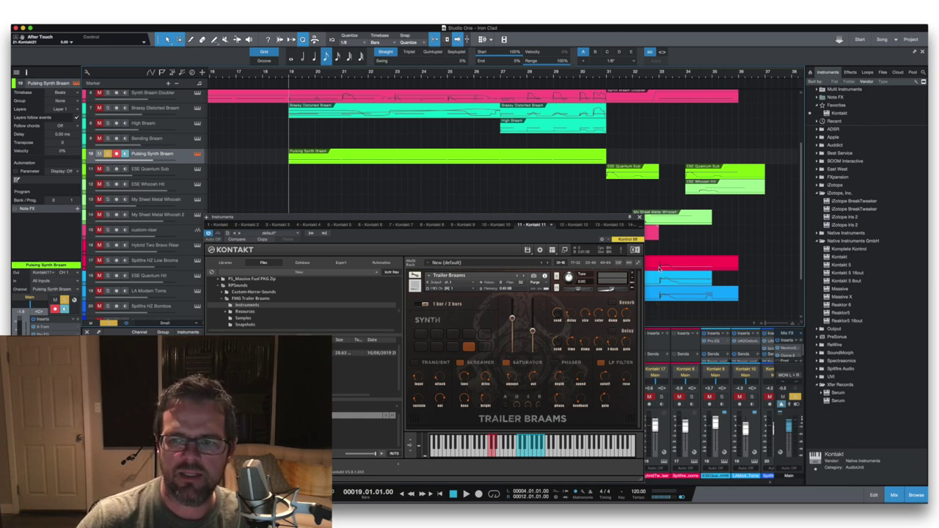
- Close Kontakt and show Pulsing Synth Braam's X-Trem tremolo insert
left_click(640, 218)
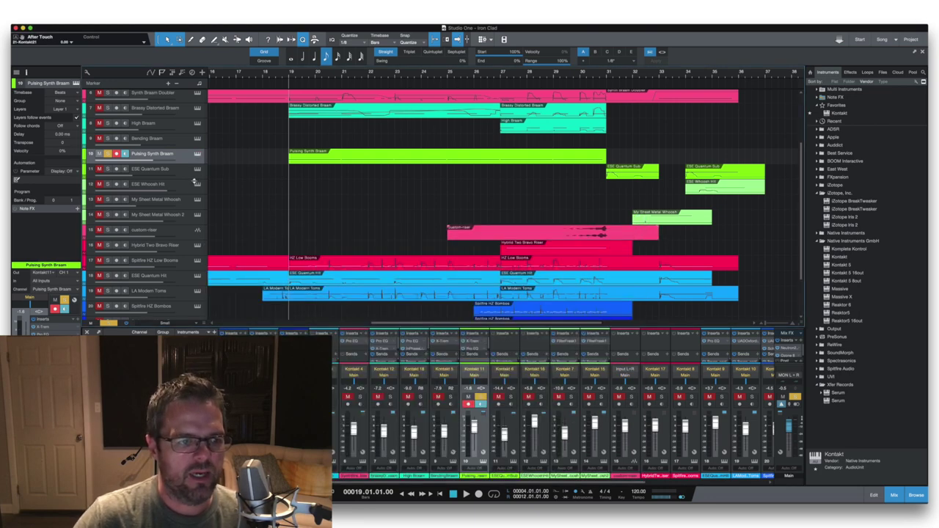
left_click(48, 330)
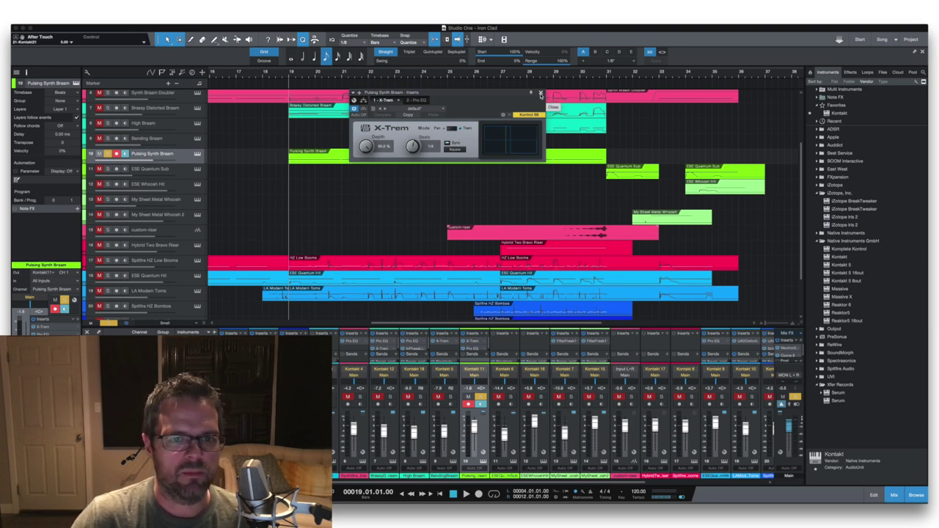
- Close X-Trem, play Pulsing Synth Braam from bar 19, then reset the position near bar 18
left_click(540, 94)
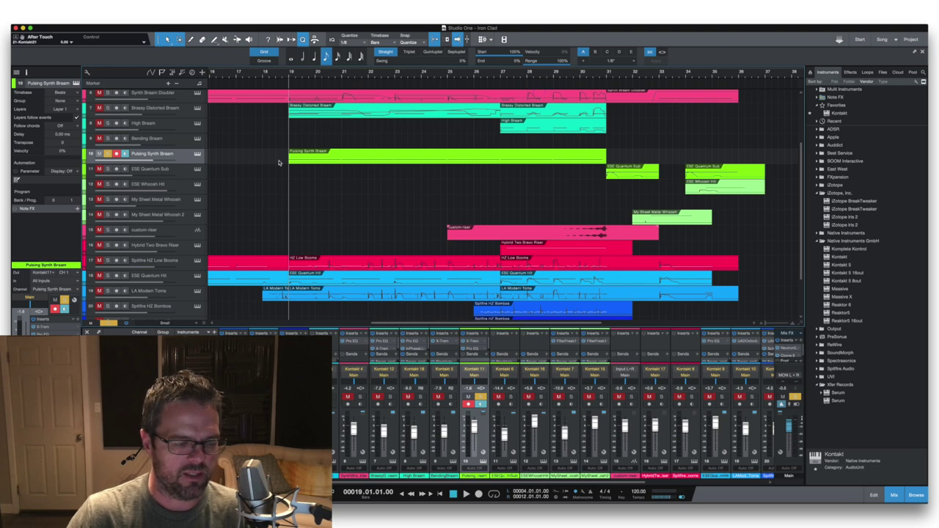
key("space")
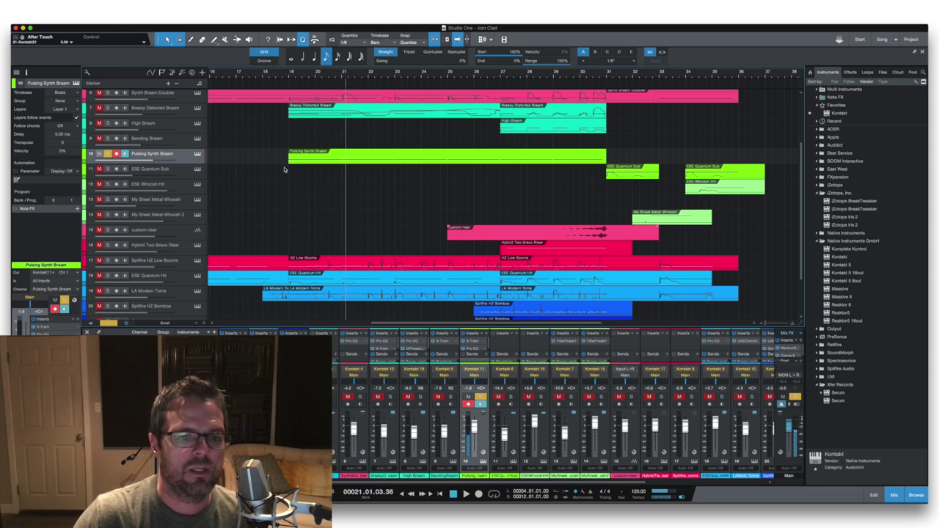
left_click(288, 74)
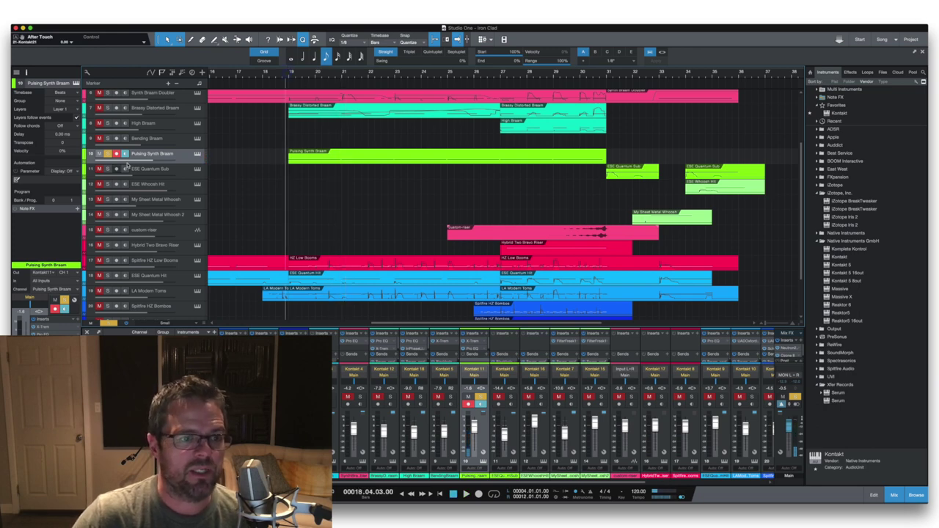
- Load a different Trailer Braams pad in Pulsing Synth Braam's Kontakt and play it
left_click(197, 153)
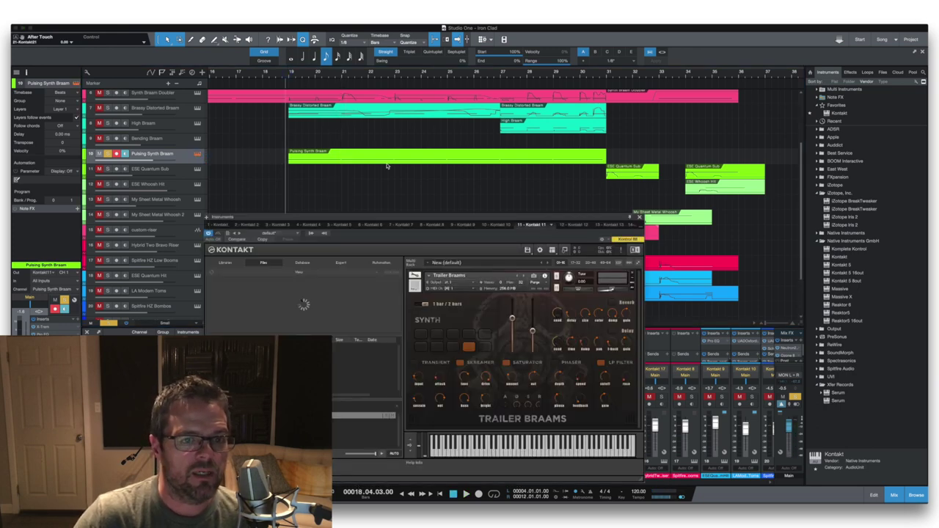
left_click(423, 337)
key("space")
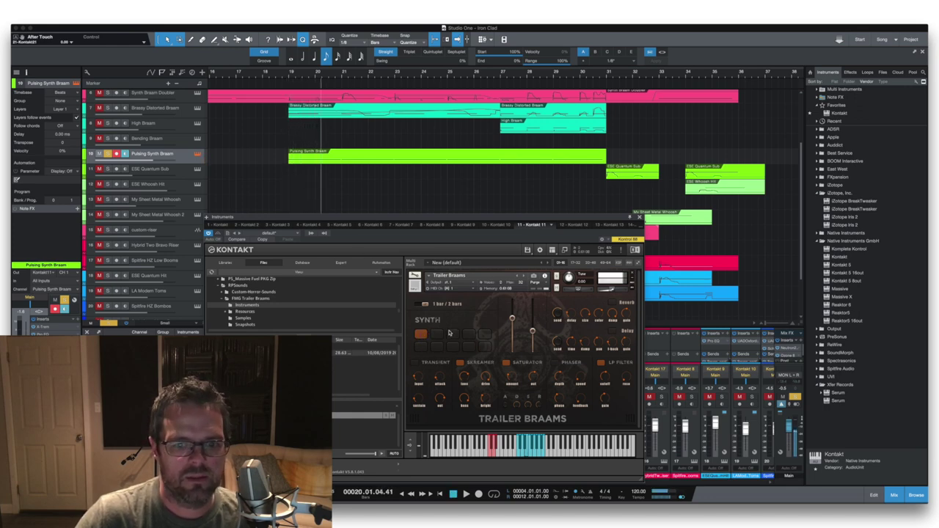
key("space")
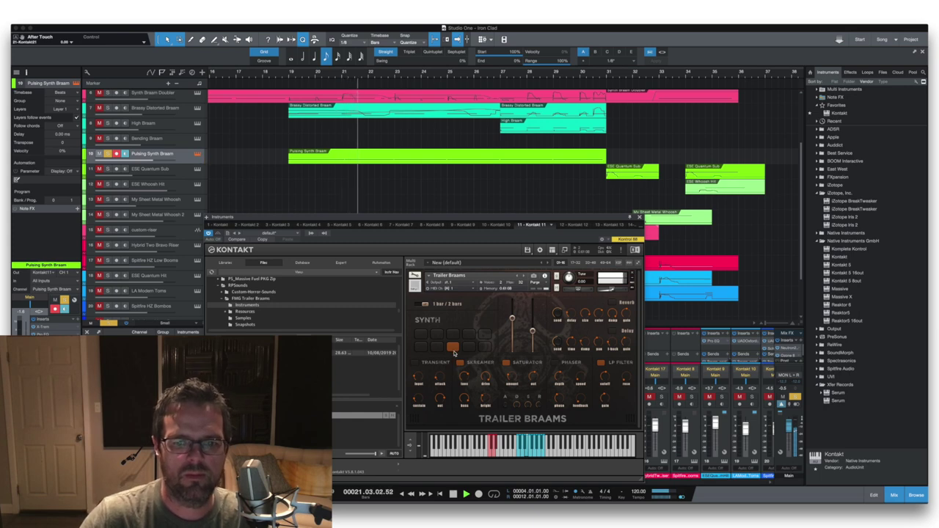
key("space")
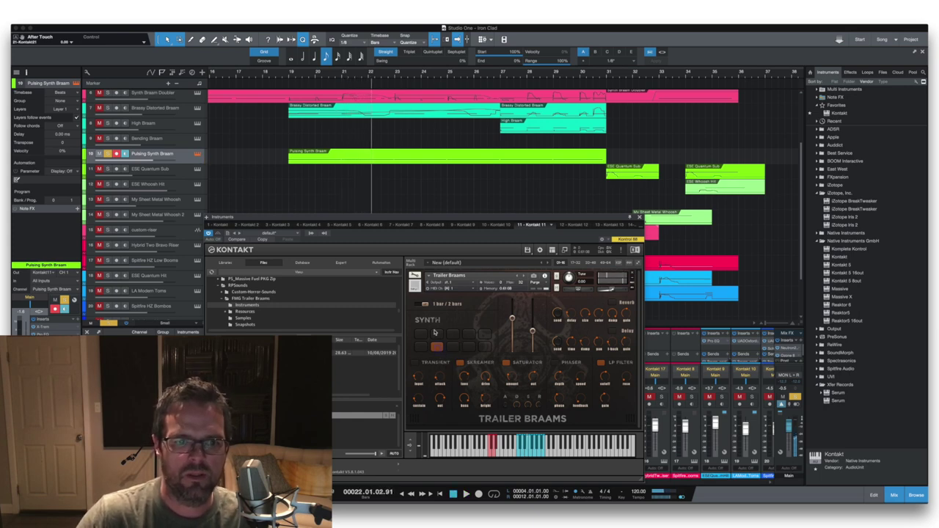
- Replay the new pad from bar 19, then close the Kontakt window
left_click(283, 76)
key("space")
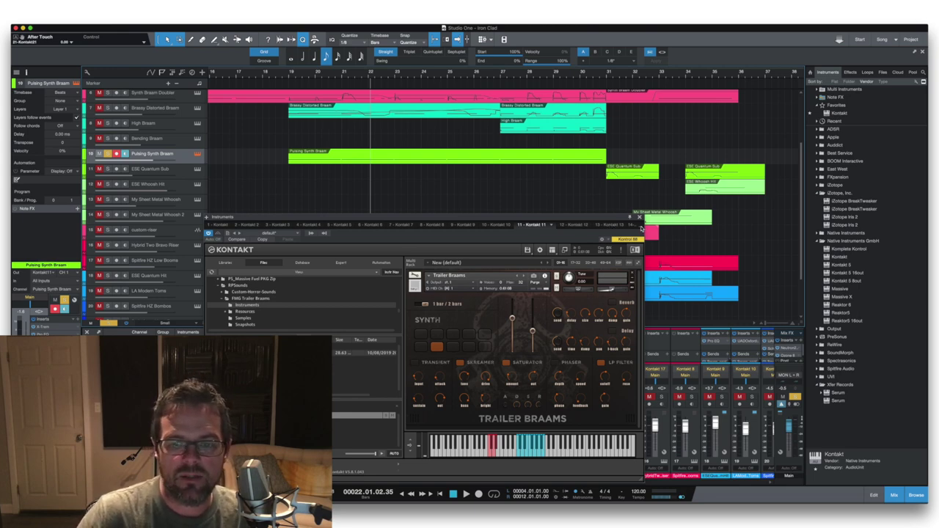
scroll(622, 224, "down", 1)
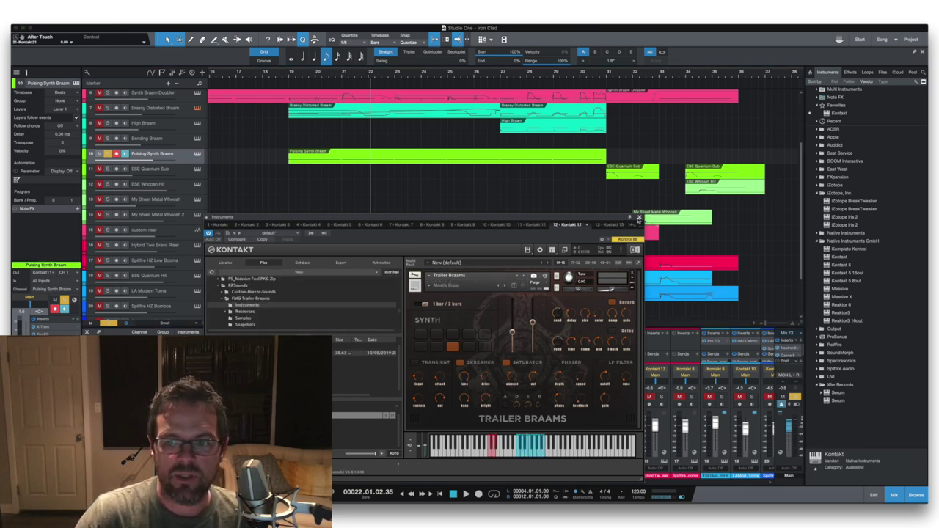
left_click(640, 219)
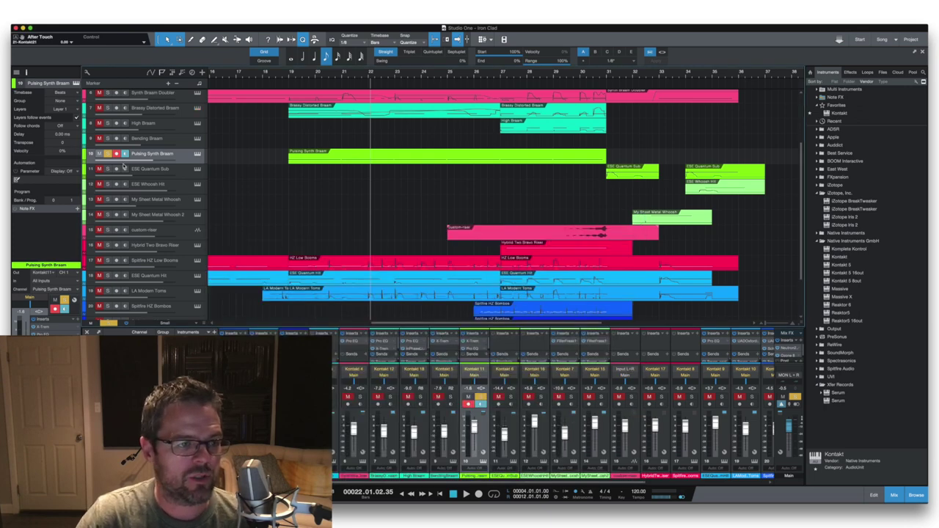
- Turn off Pulsing Synth Braam's solo and set the playback position to bar 19
left_click(107, 153)
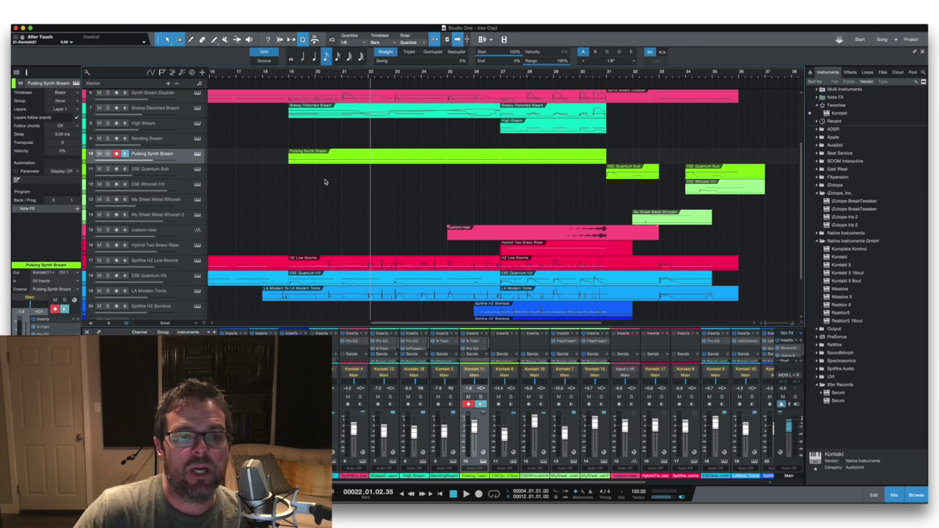
scroll(266, 175, "up", 5)
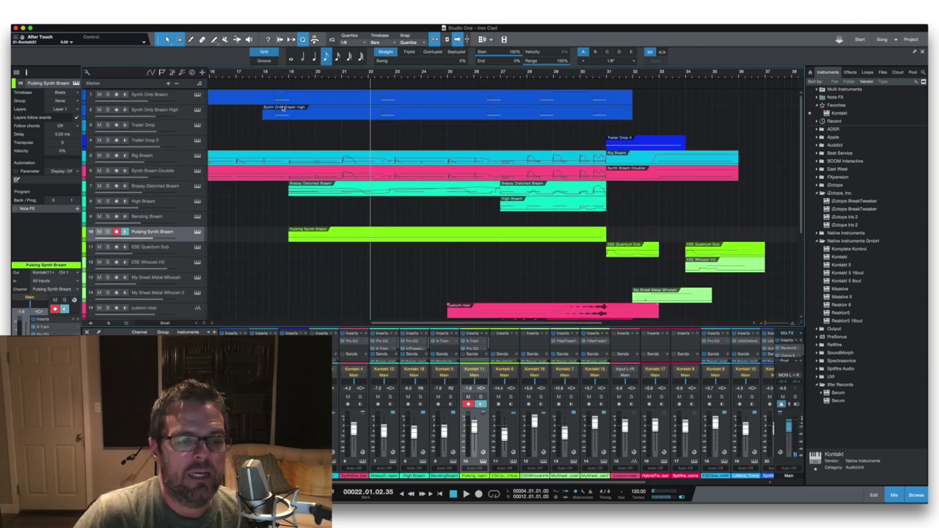
left_click(291, 76)
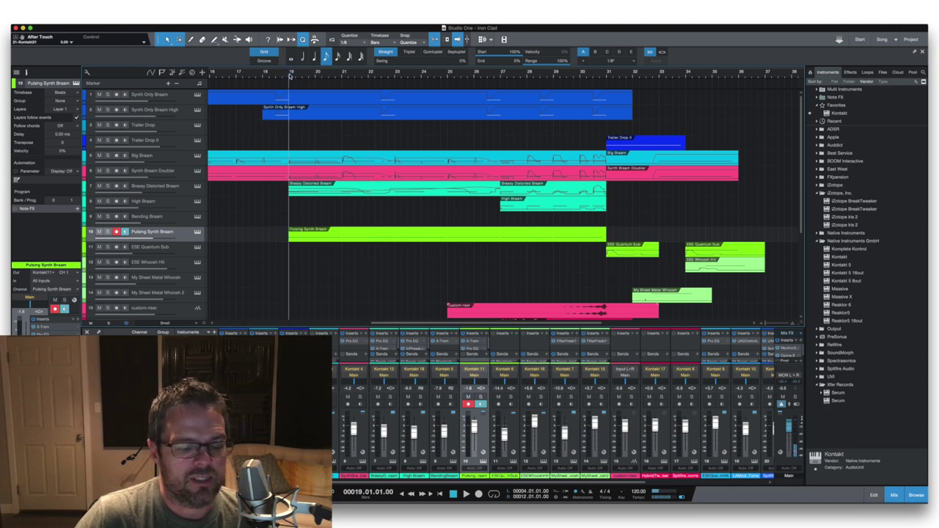